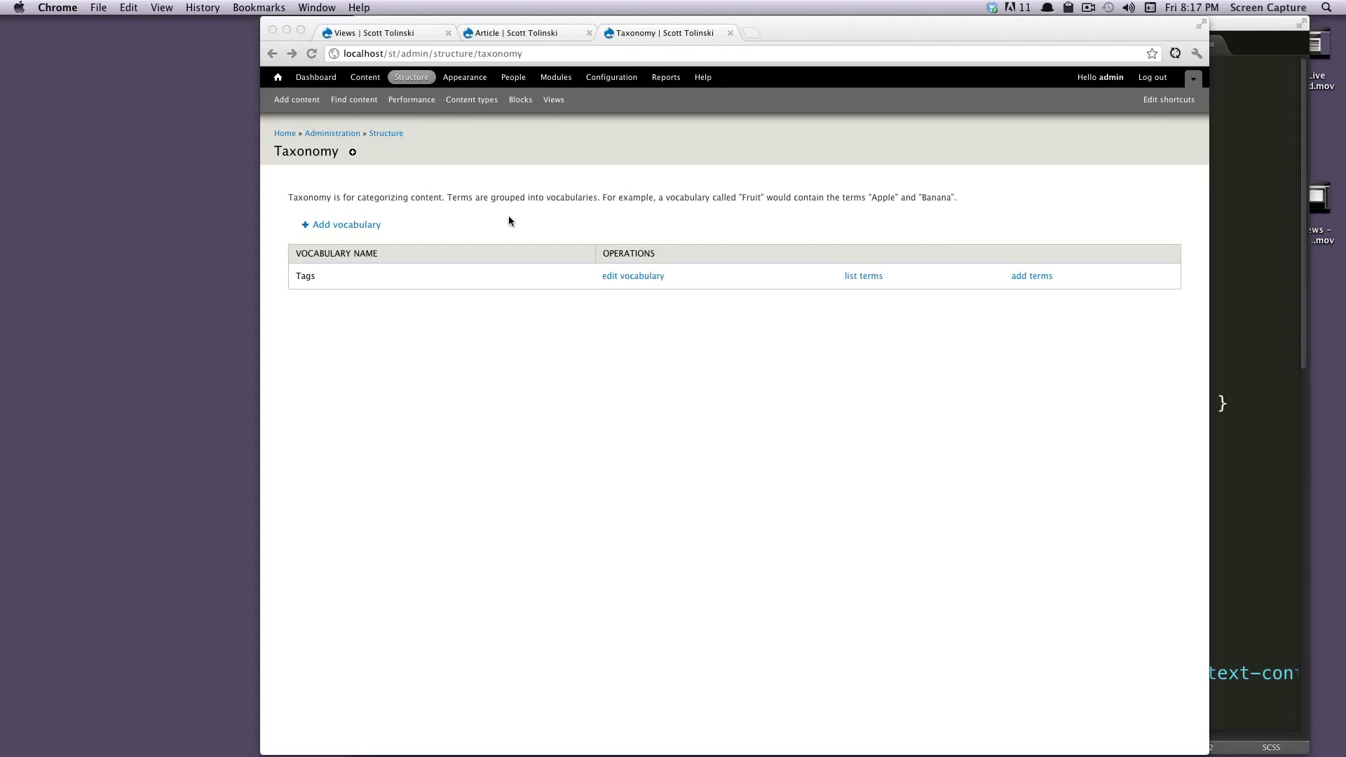
- Go to the site's structure administration and open the Taxonomy page
click(406, 78)
click(411, 78)
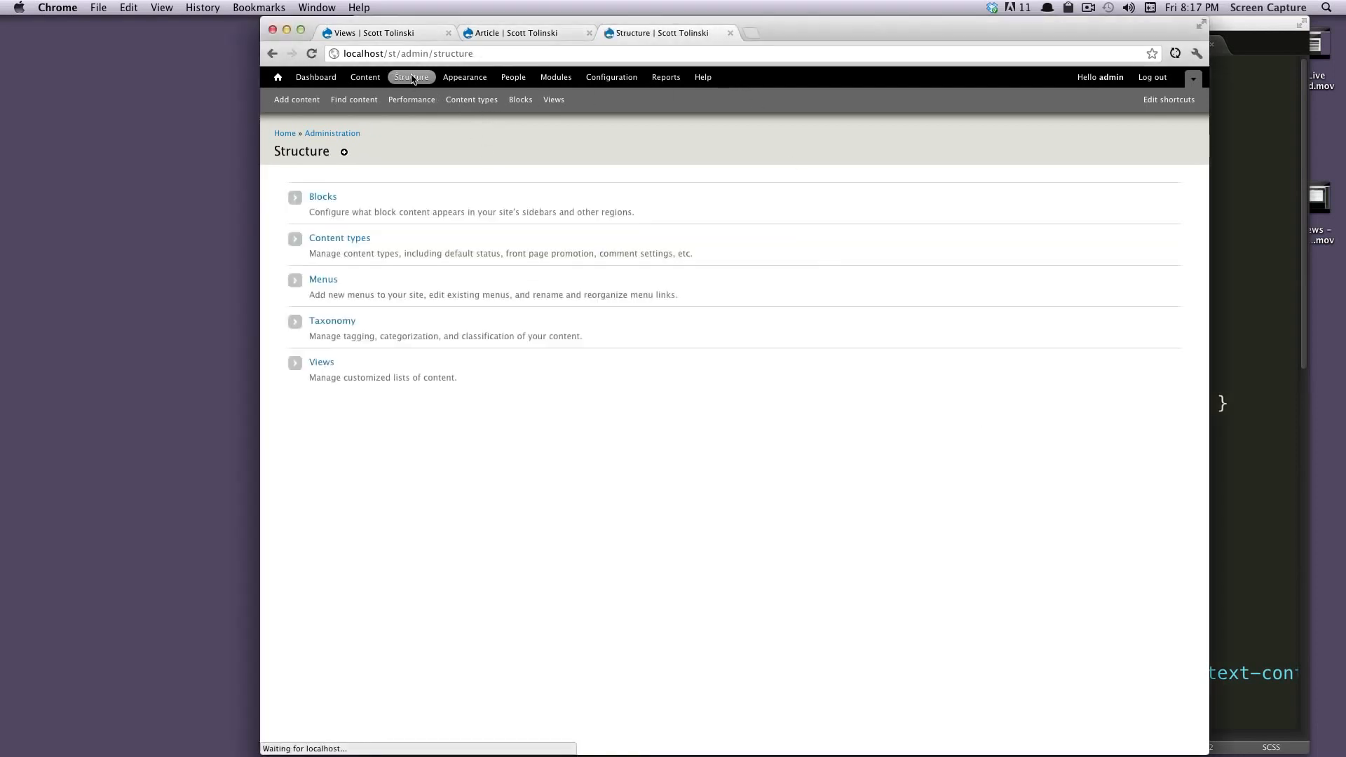
click(330, 318)
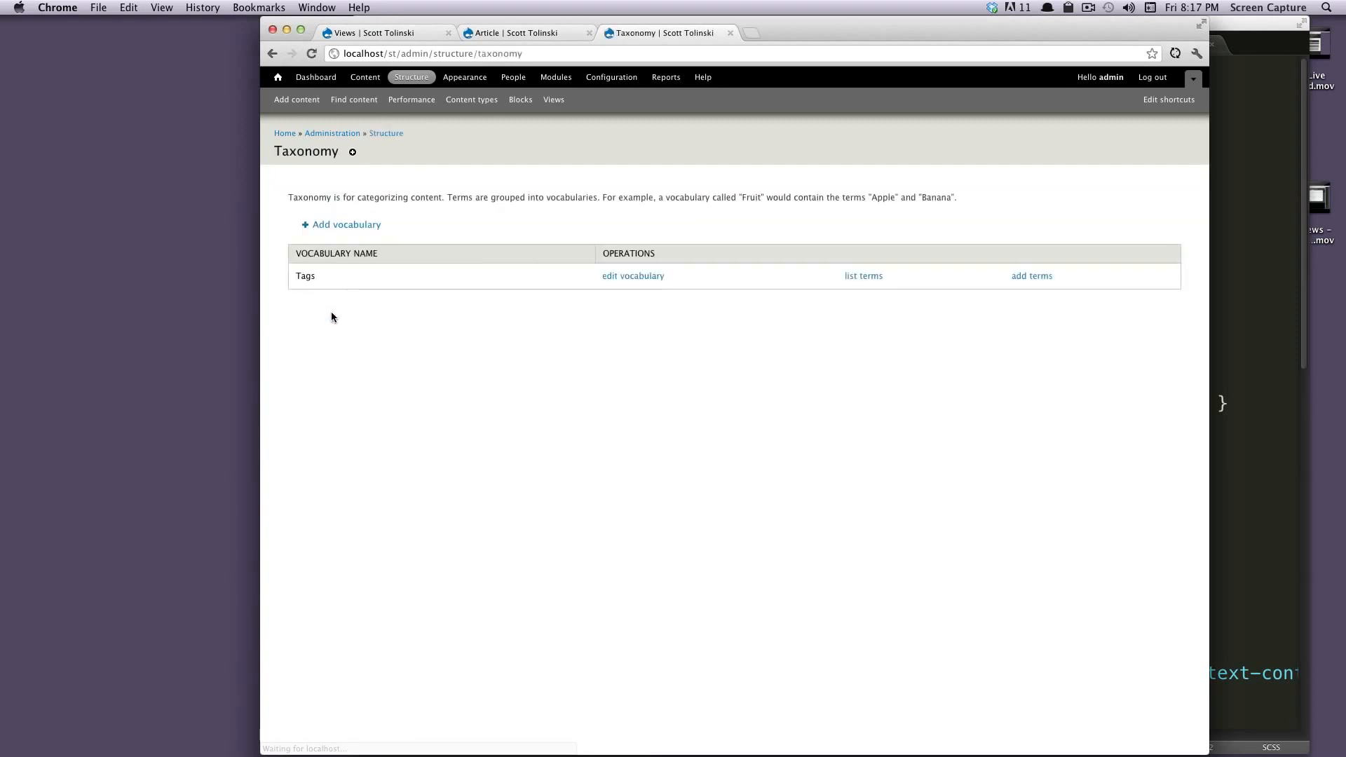
- Read the Taxonomy page's explanation of vocabularies and terms, including the Fruit example, and the list of existing vocabularies
drag(419, 199, 764, 199)
click(421, 199)
click(525, 196)
click(717, 200)
click(769, 198)
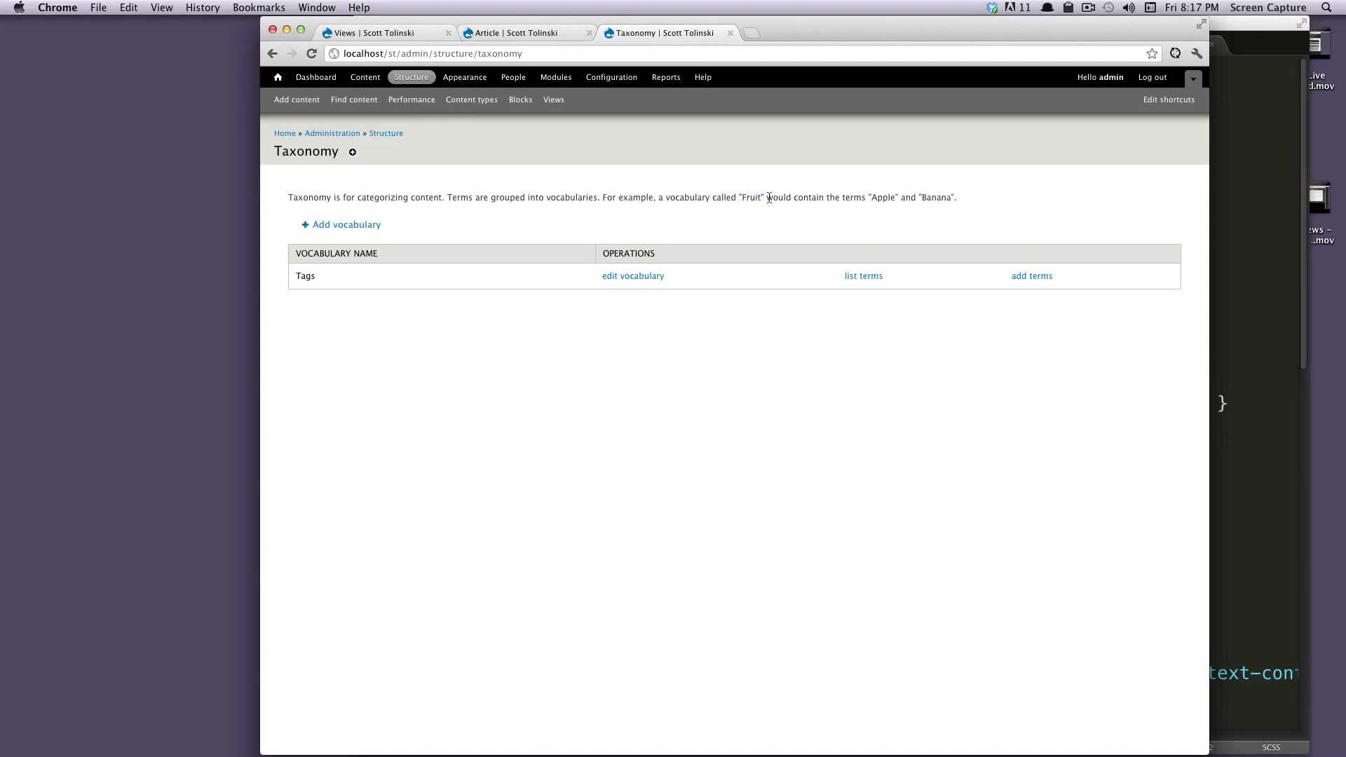
drag(863, 202, 923, 199)
click(948, 199)
drag(394, 252, 325, 277)
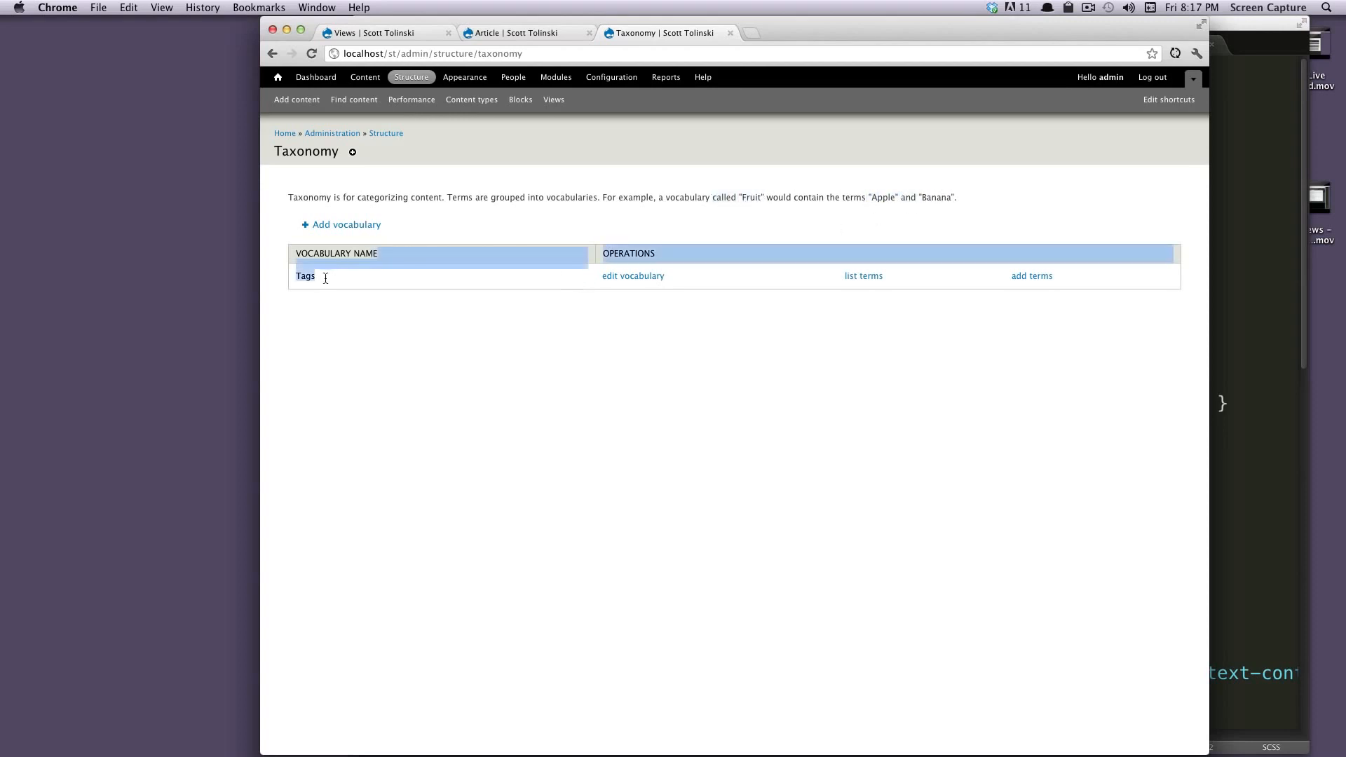
click(405, 285)
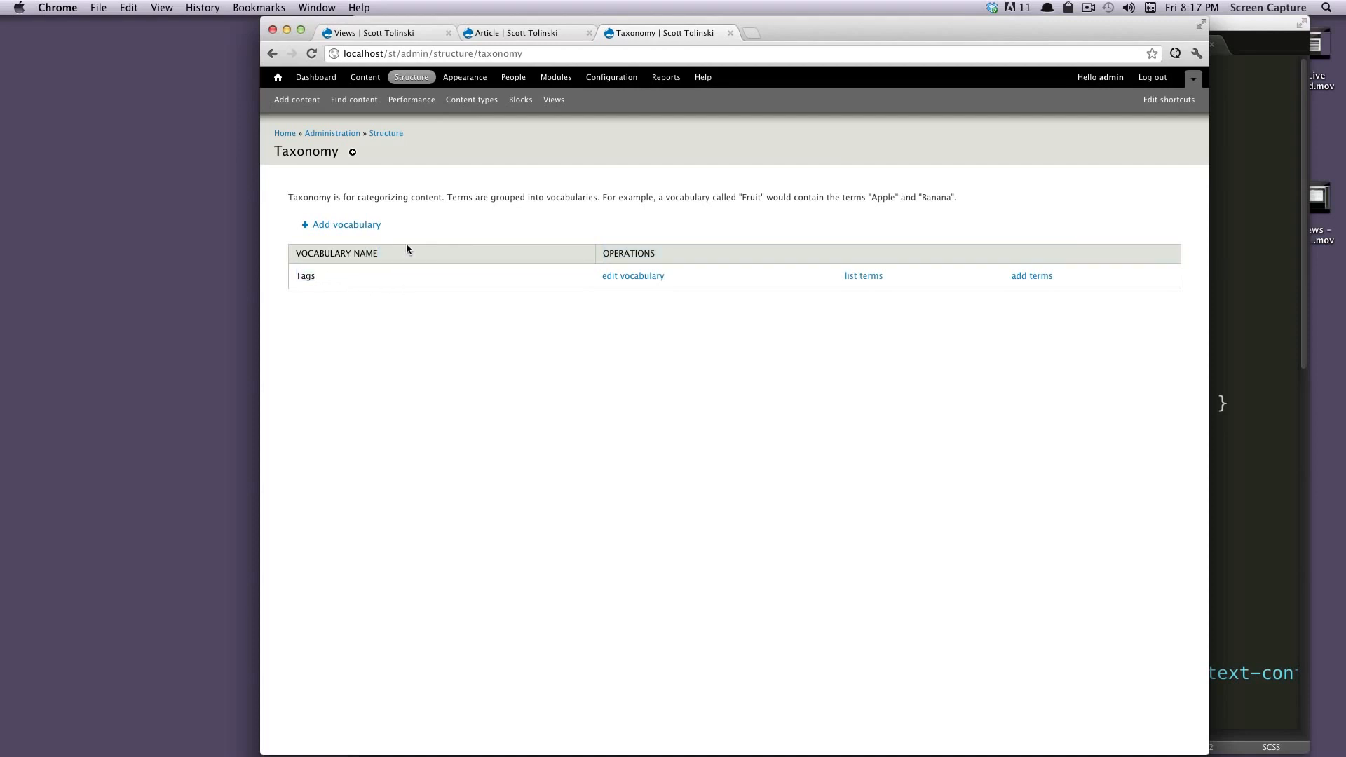
- Review the Tags vocabulary's name and description settings, and open its list of terms
drag(342, 276, 294, 277)
click(605, 276)
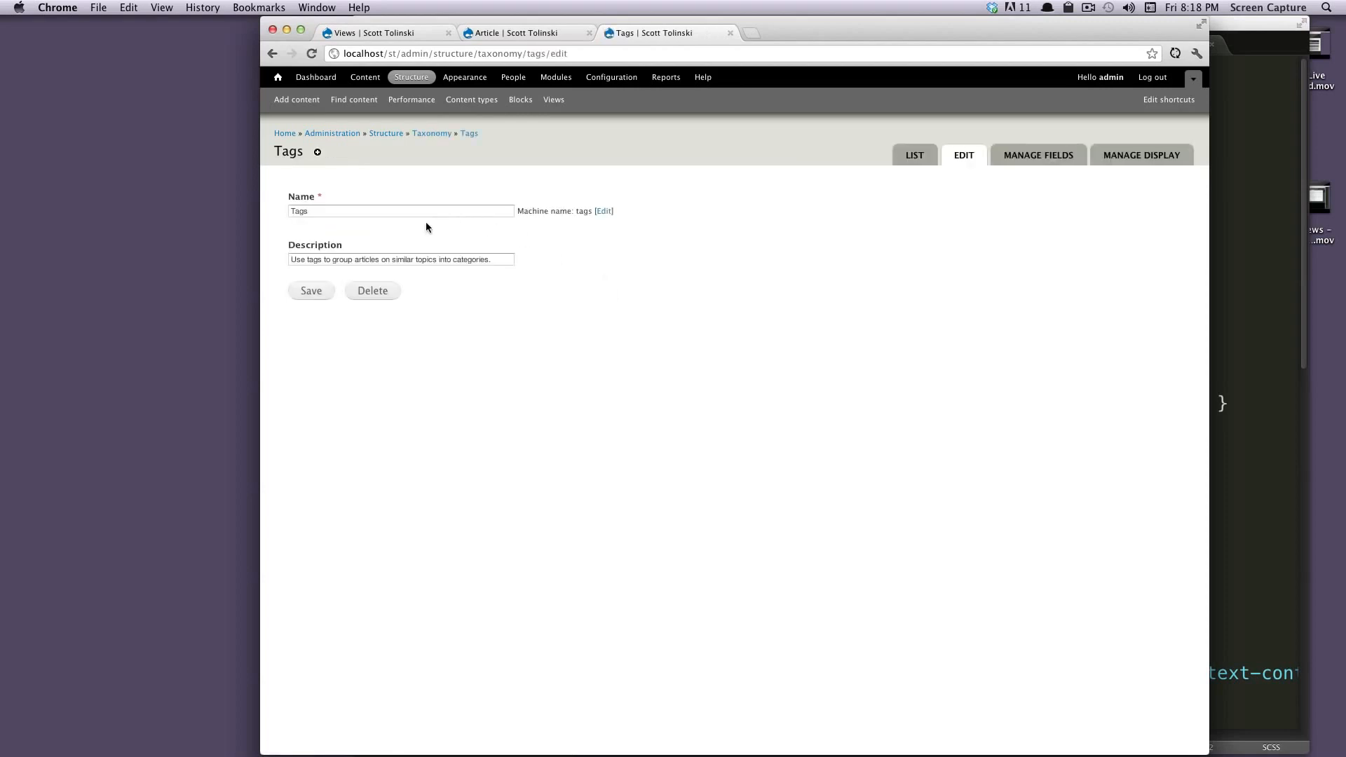
triple_click(427, 259)
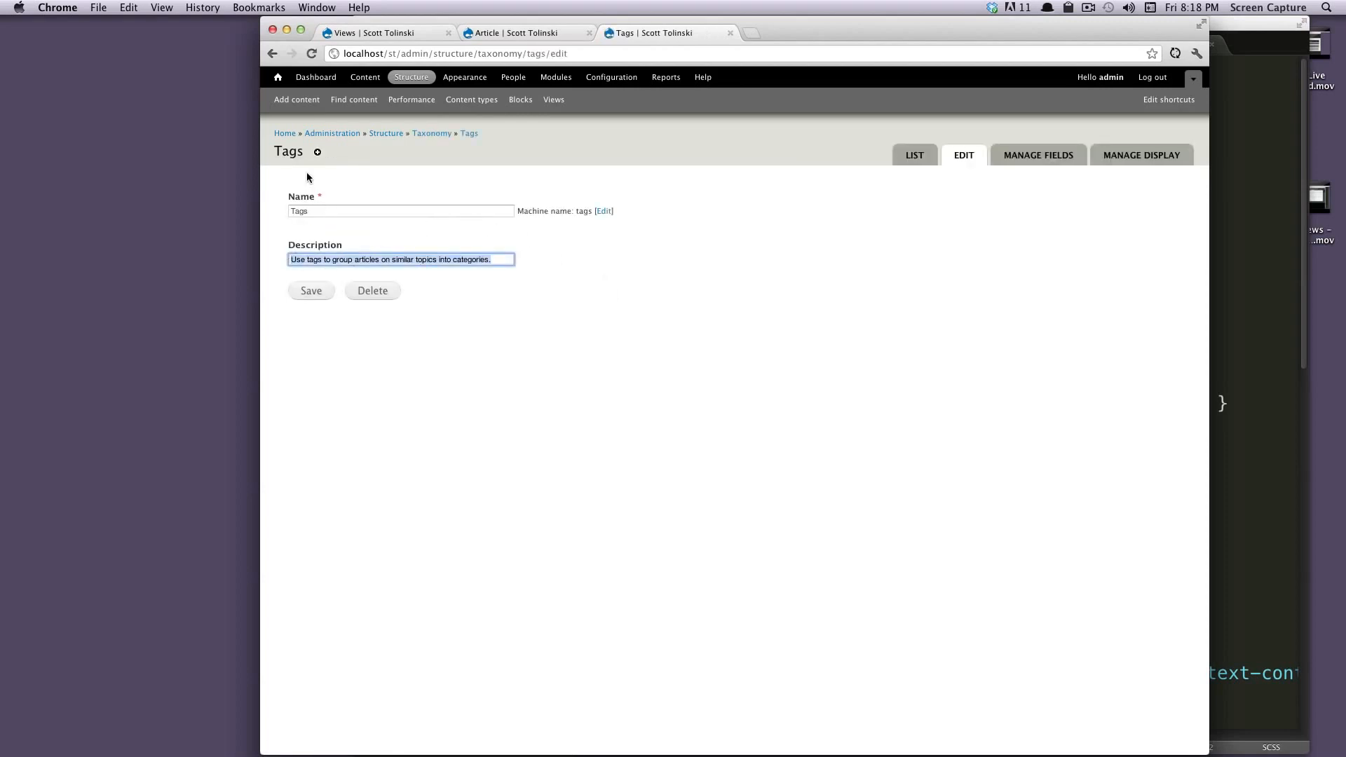
click(273, 54)
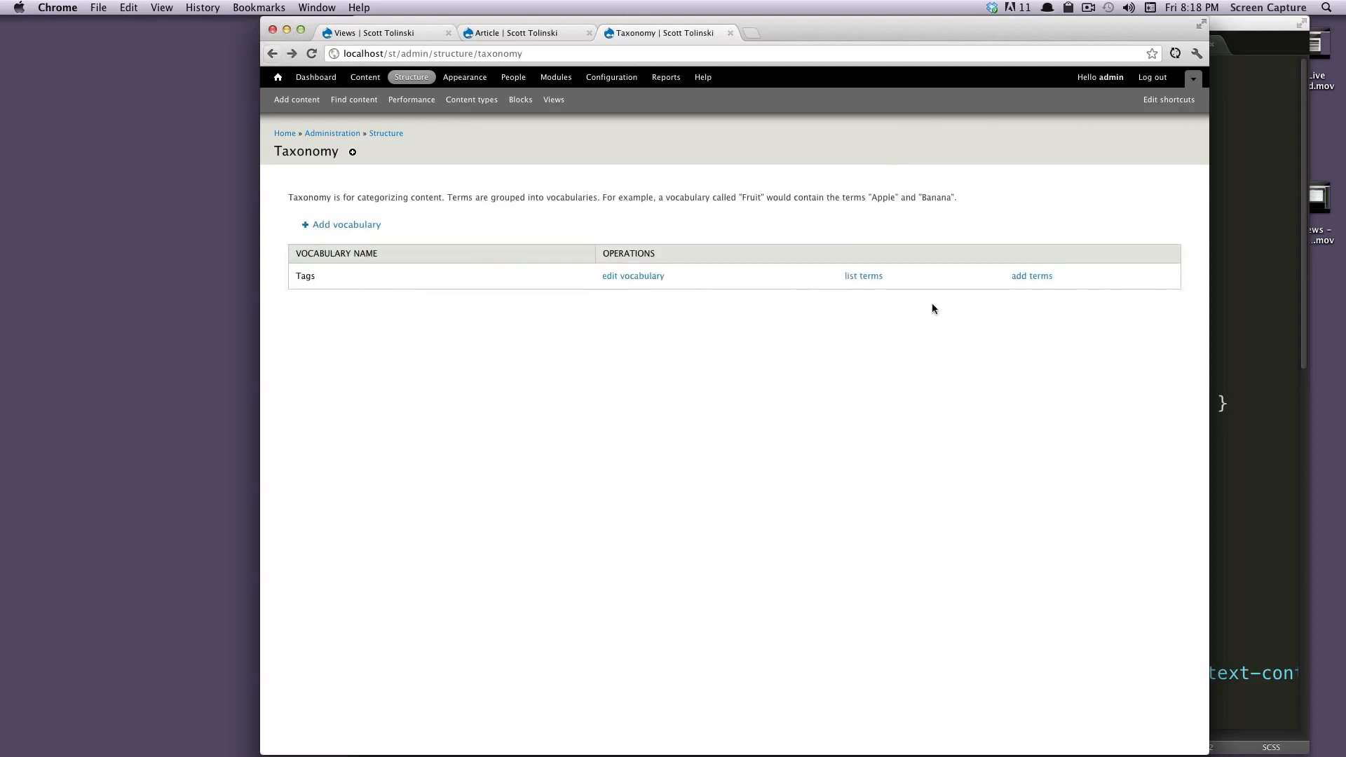
click(864, 277)
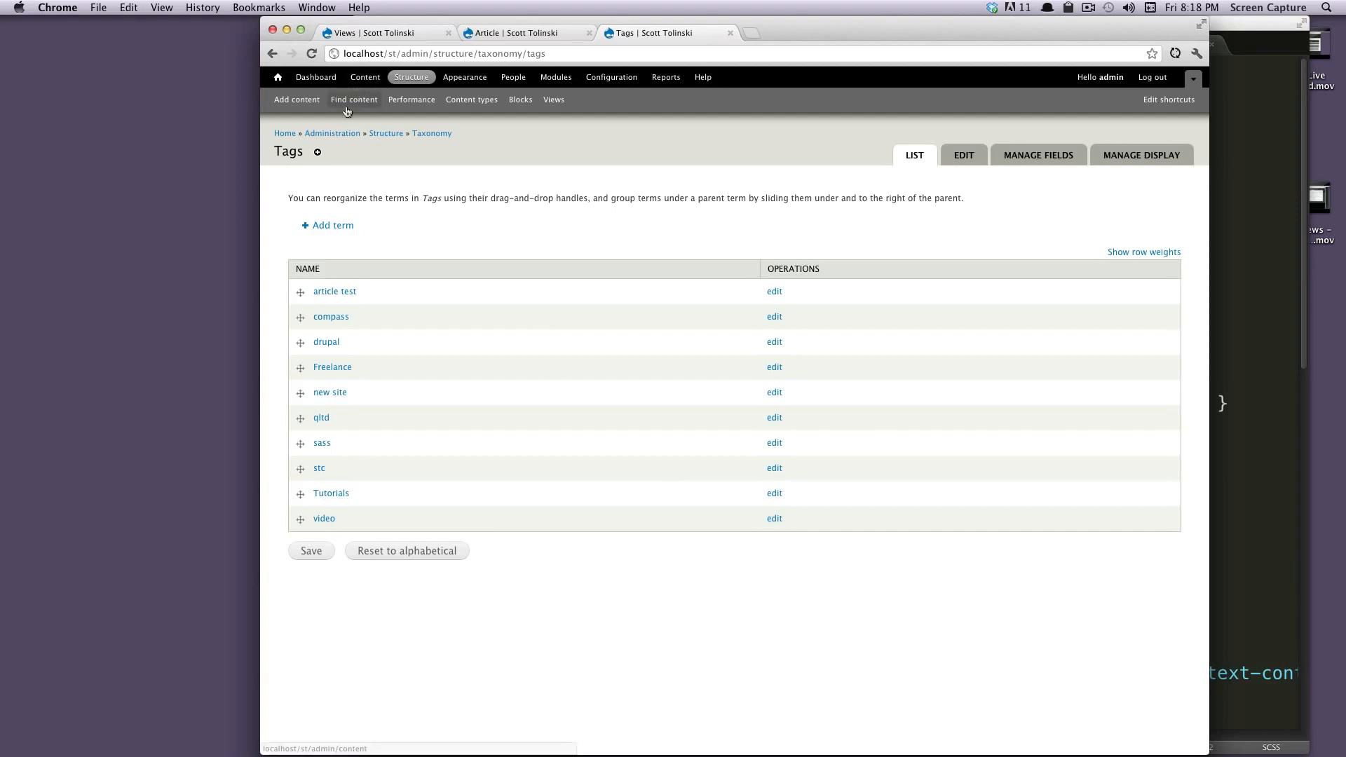
- Open the Create Article form in a separate browser tab and examine its Tags field and help text
right_click(299, 100)
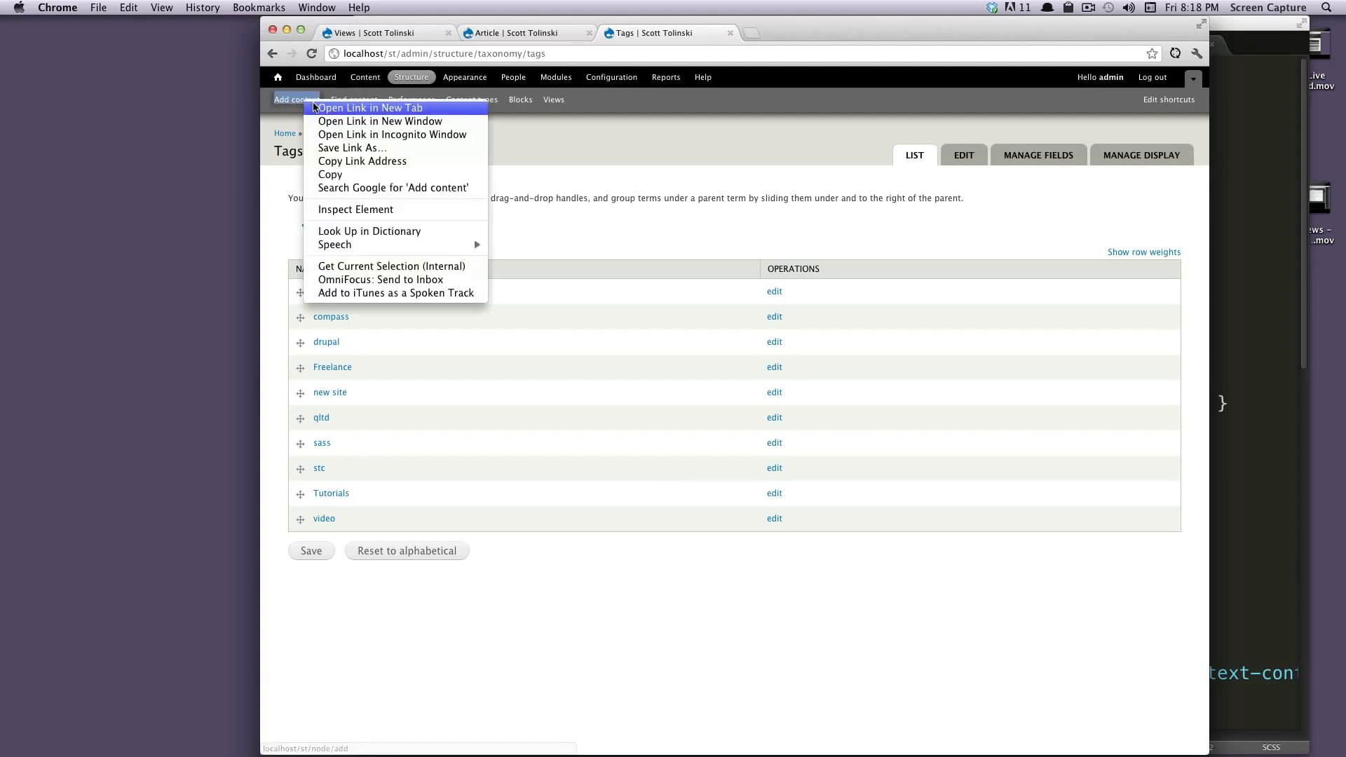
click(392, 106)
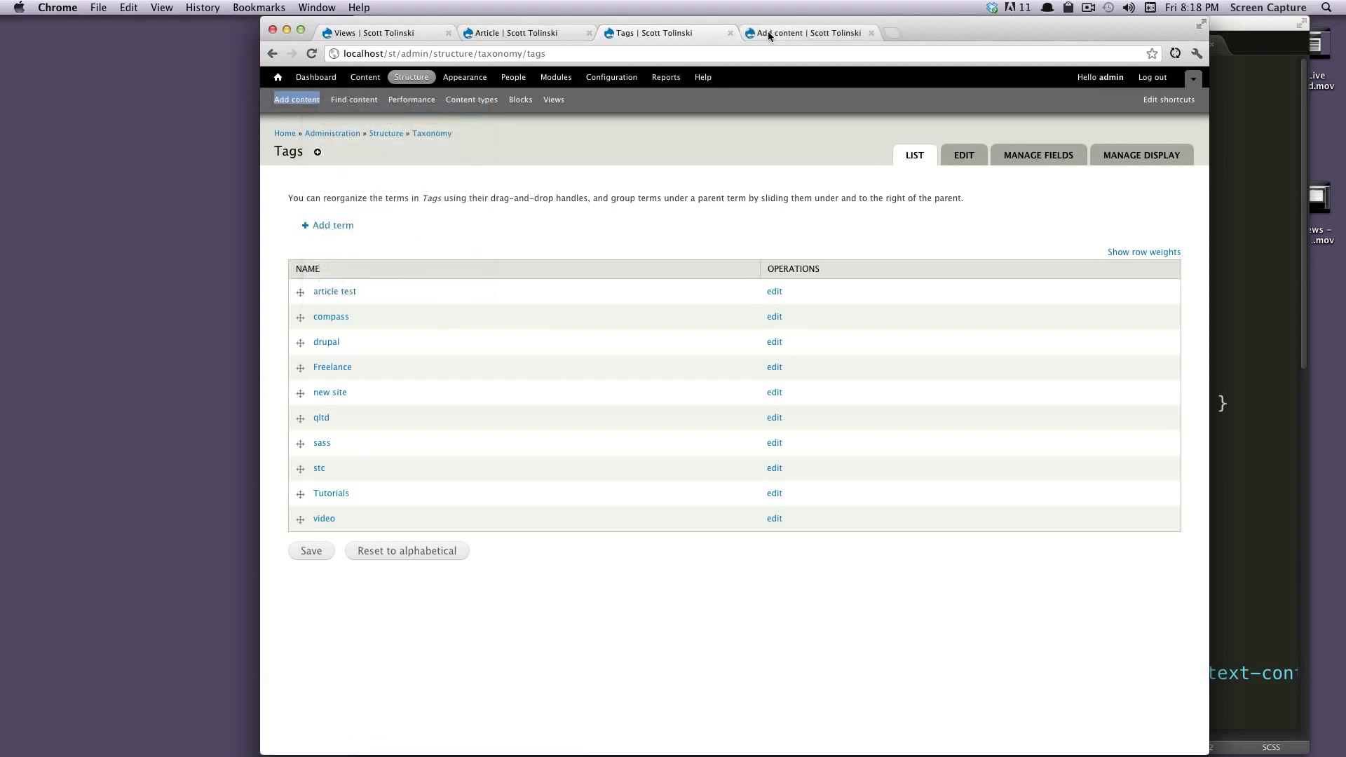
click(767, 35)
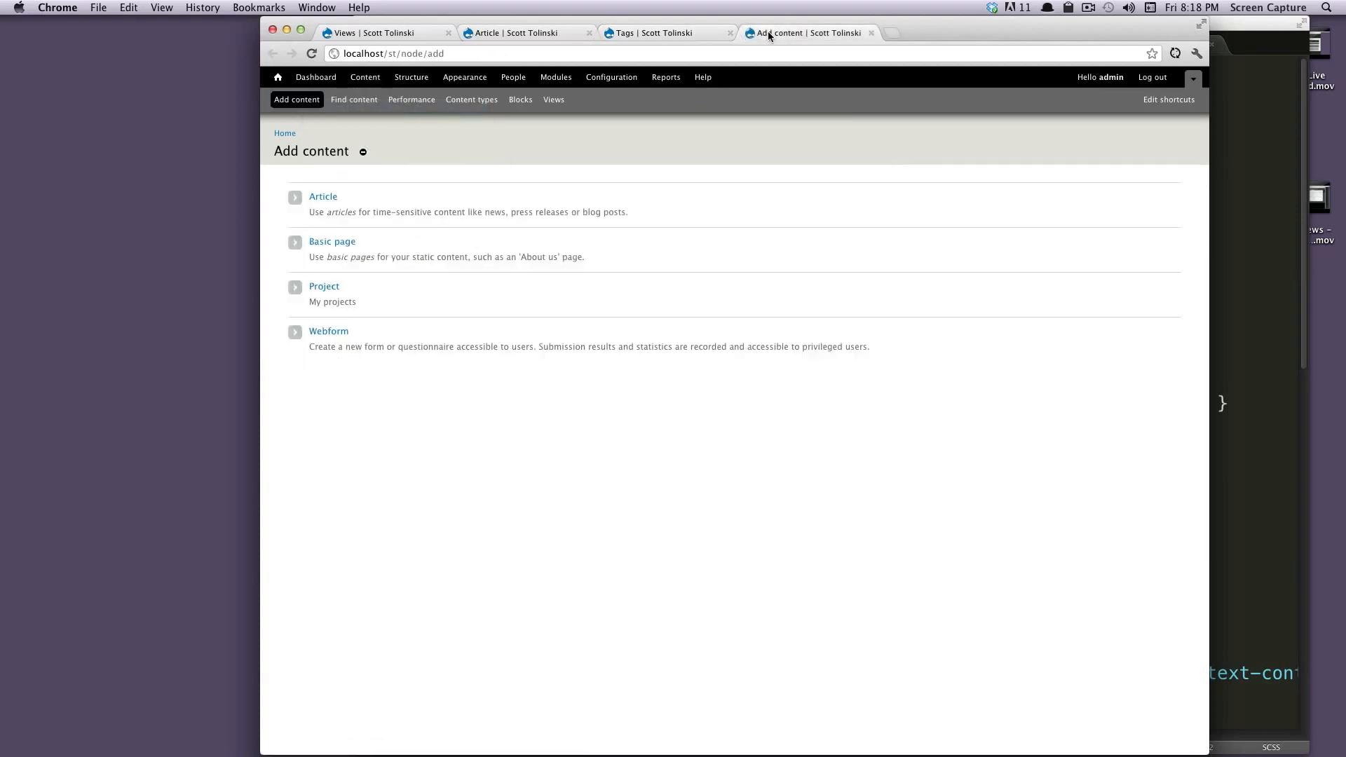
click(323, 199)
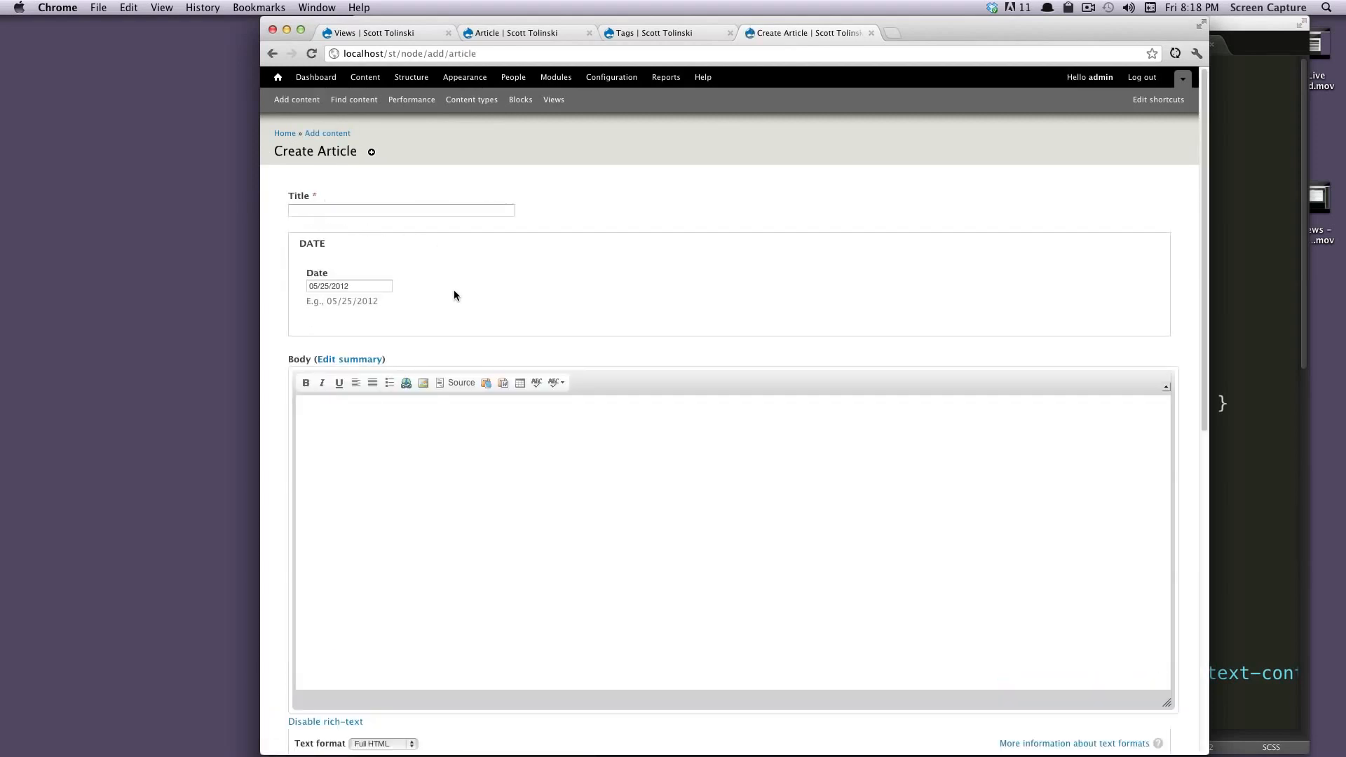
scroll(498, 214, down, 10)
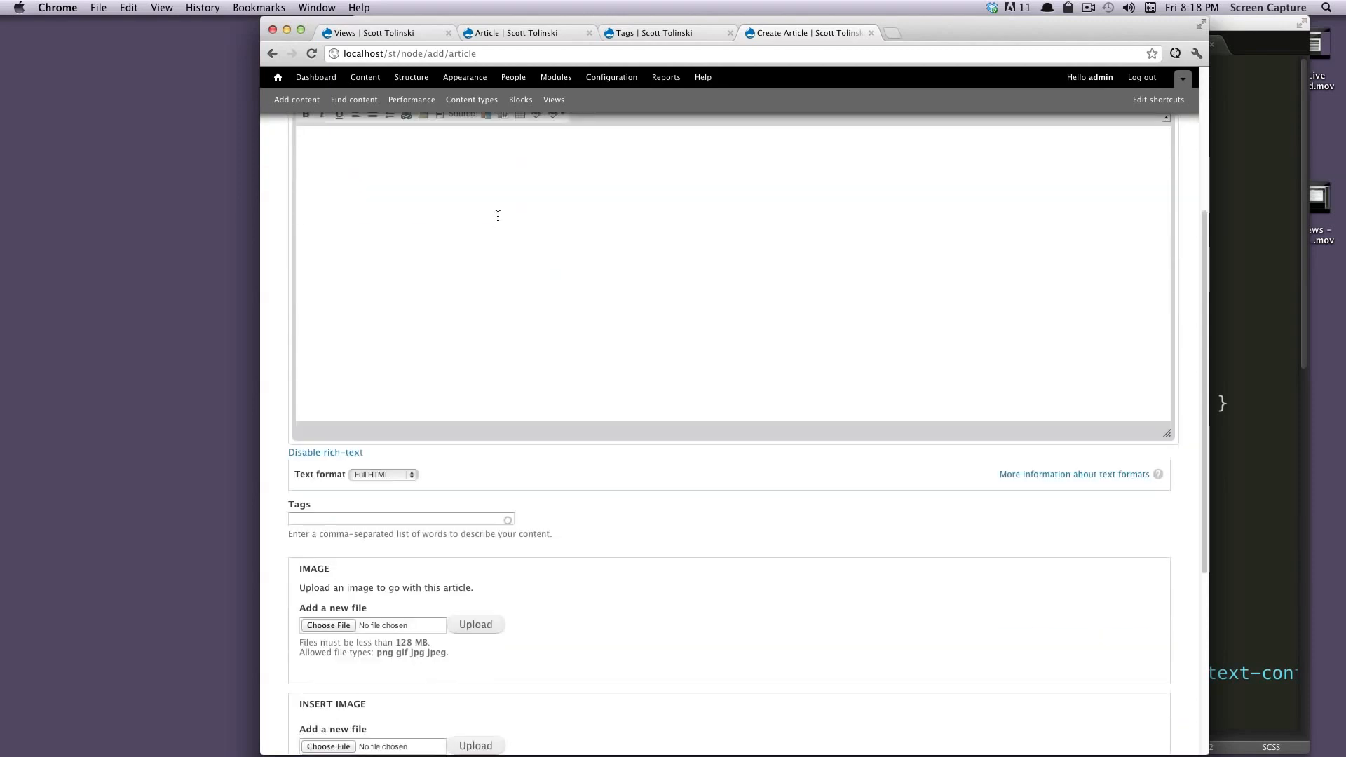
click(411, 301)
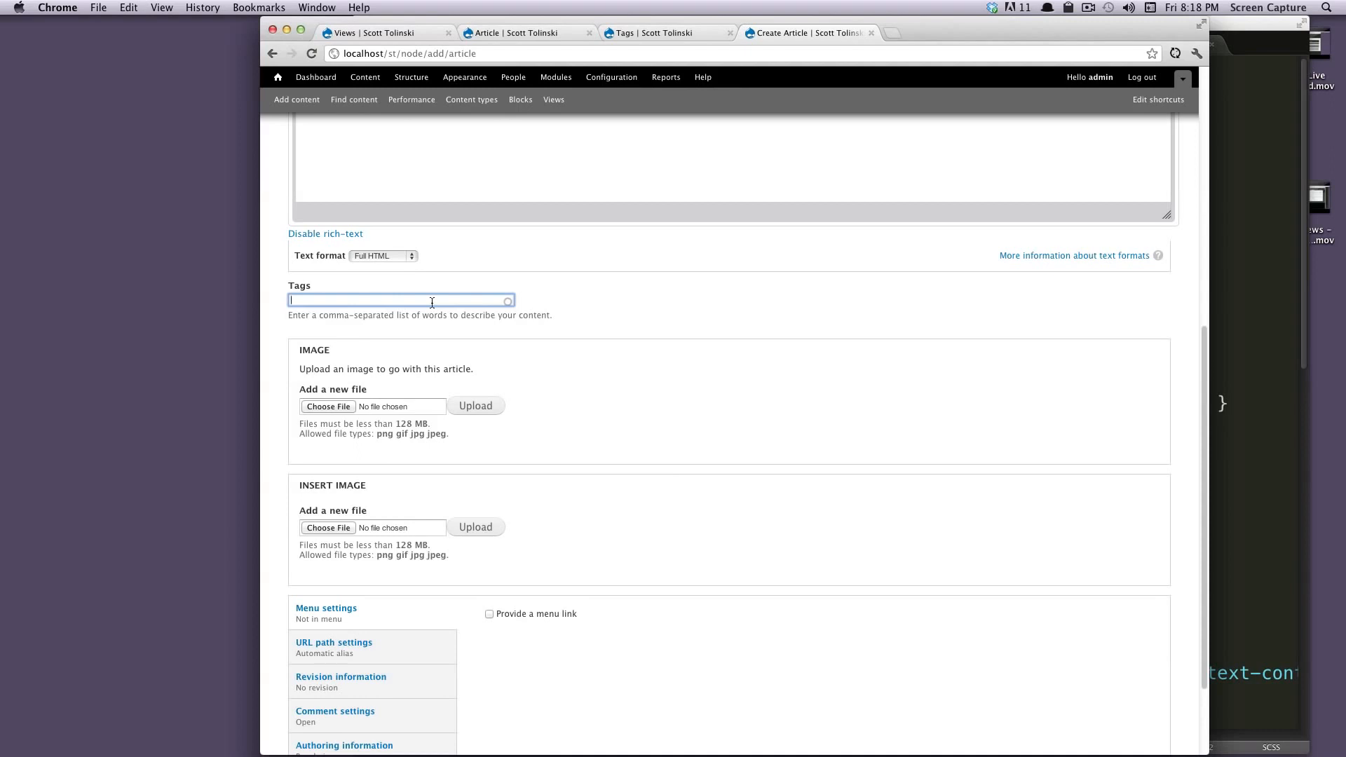
drag(335, 315, 417, 318)
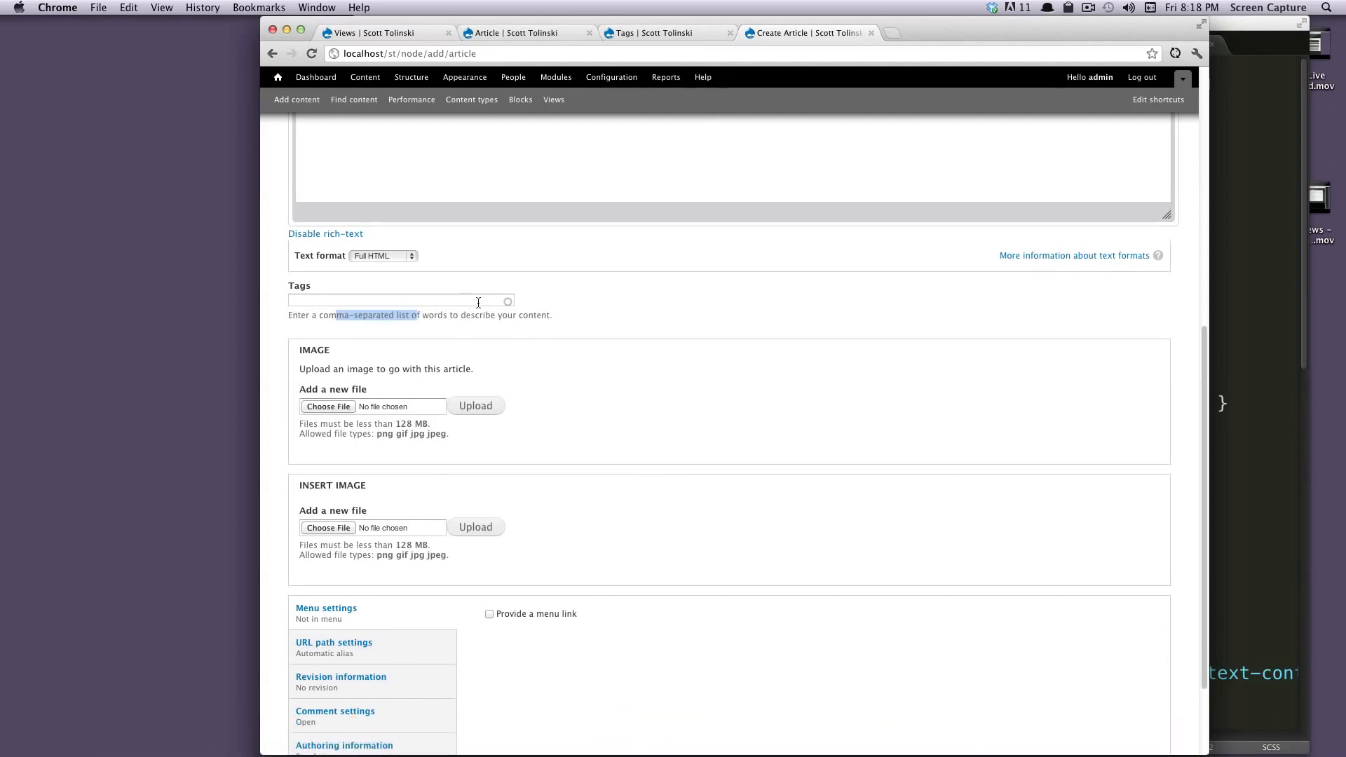
- Check the Tutorials term in the Tags vocabulary's term list and return to the article form
click(662, 32)
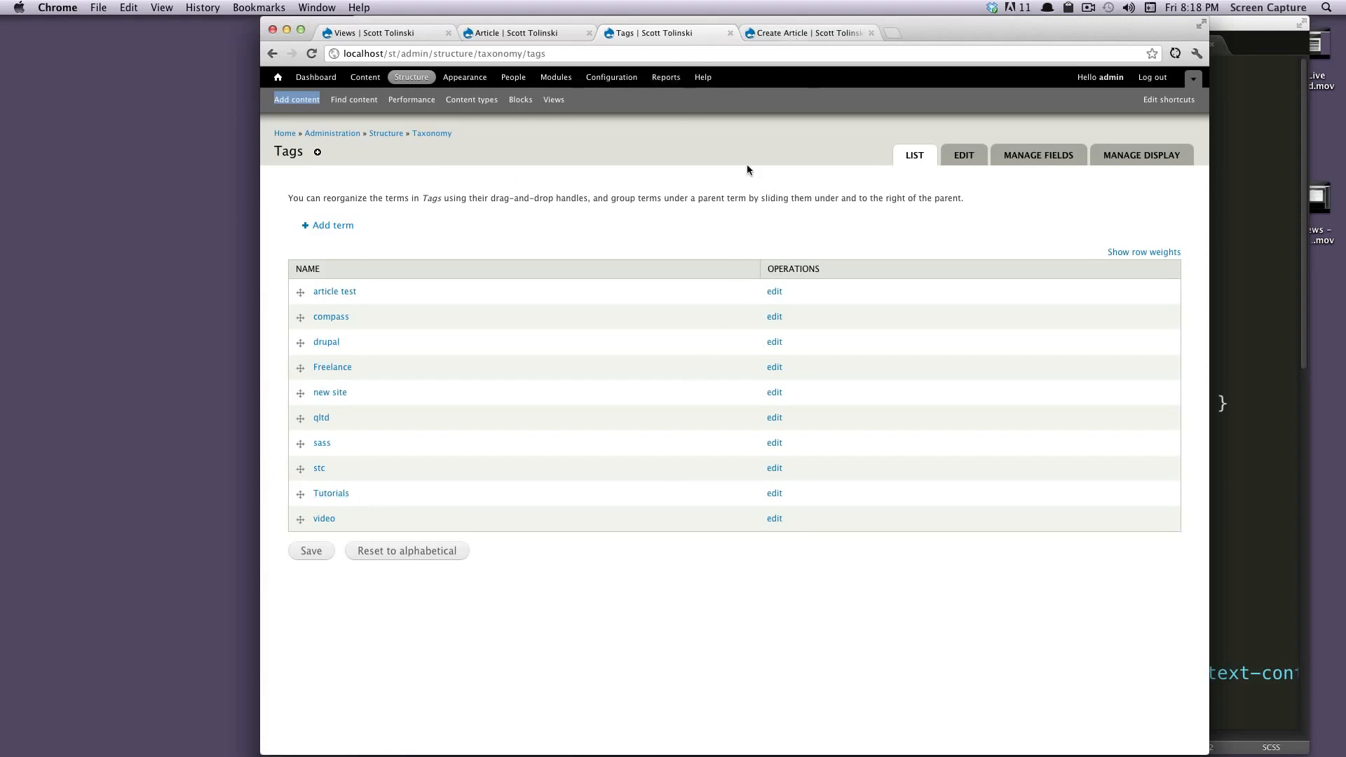
drag(373, 496, 313, 496)
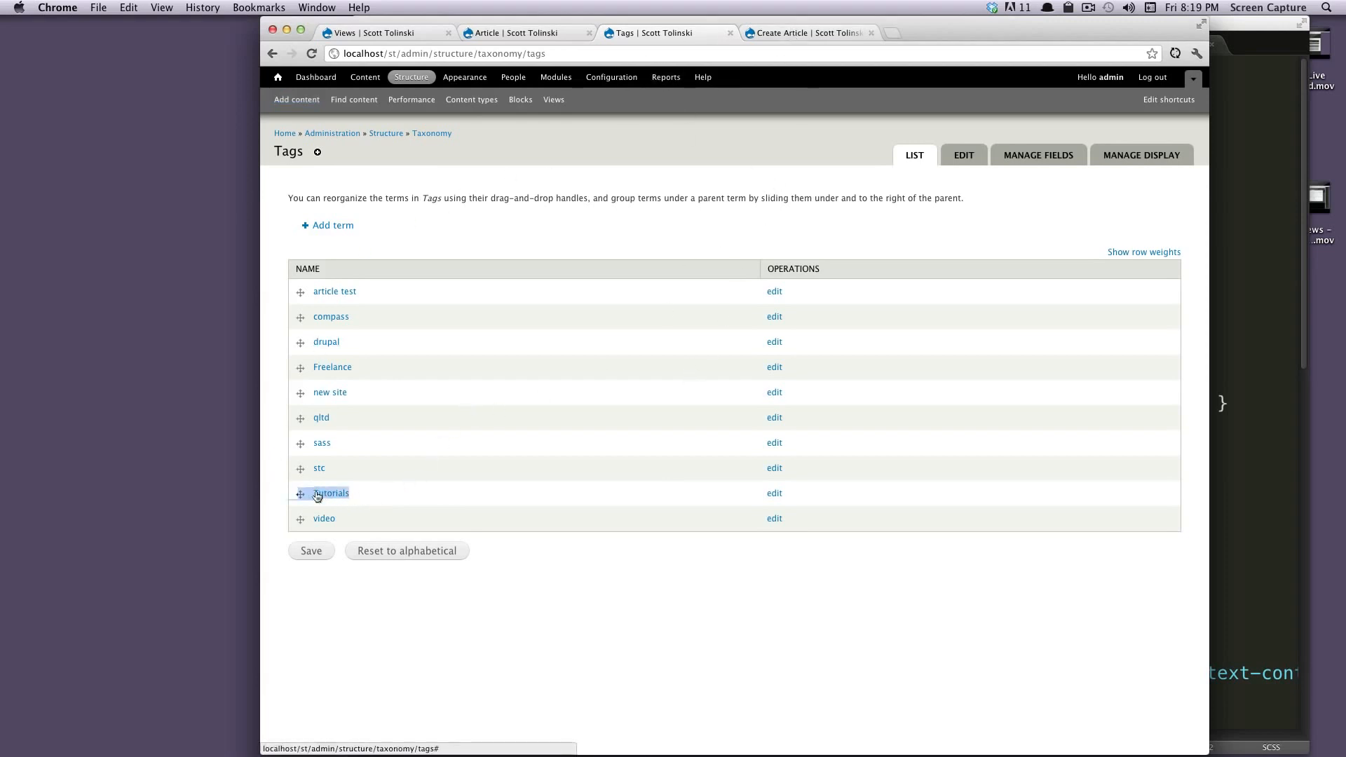
click(457, 494)
click(827, 32)
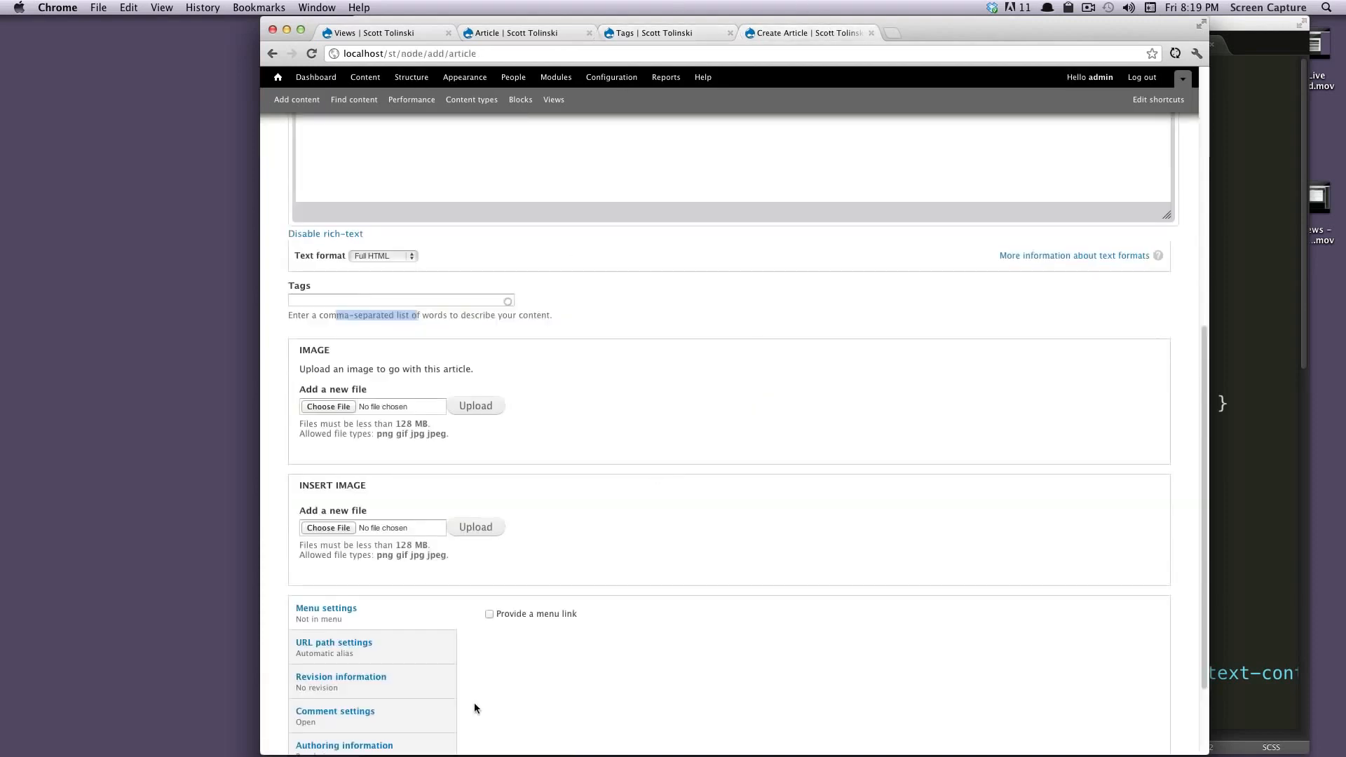
- Fill the article's Tags field with the suggested Tutorials term, and clear the field again
click(434, 305)
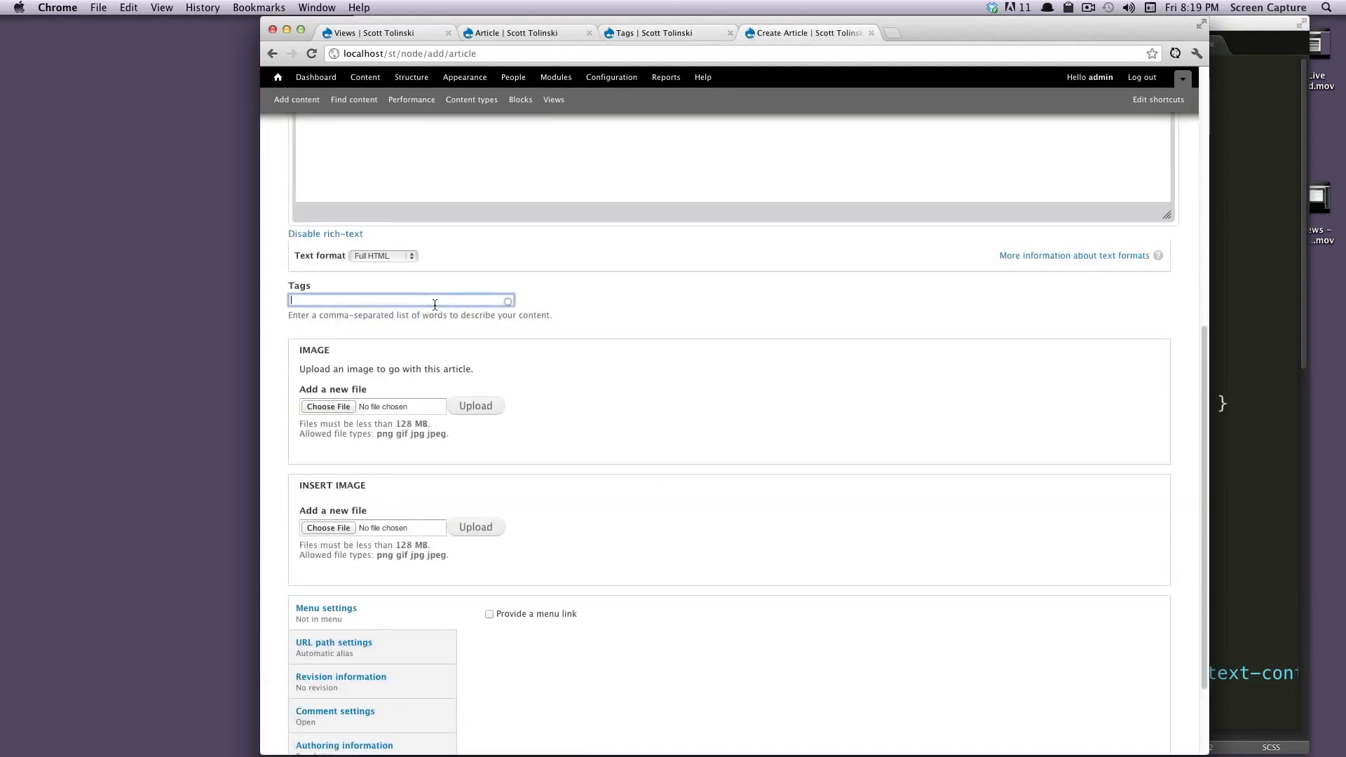
text(T)
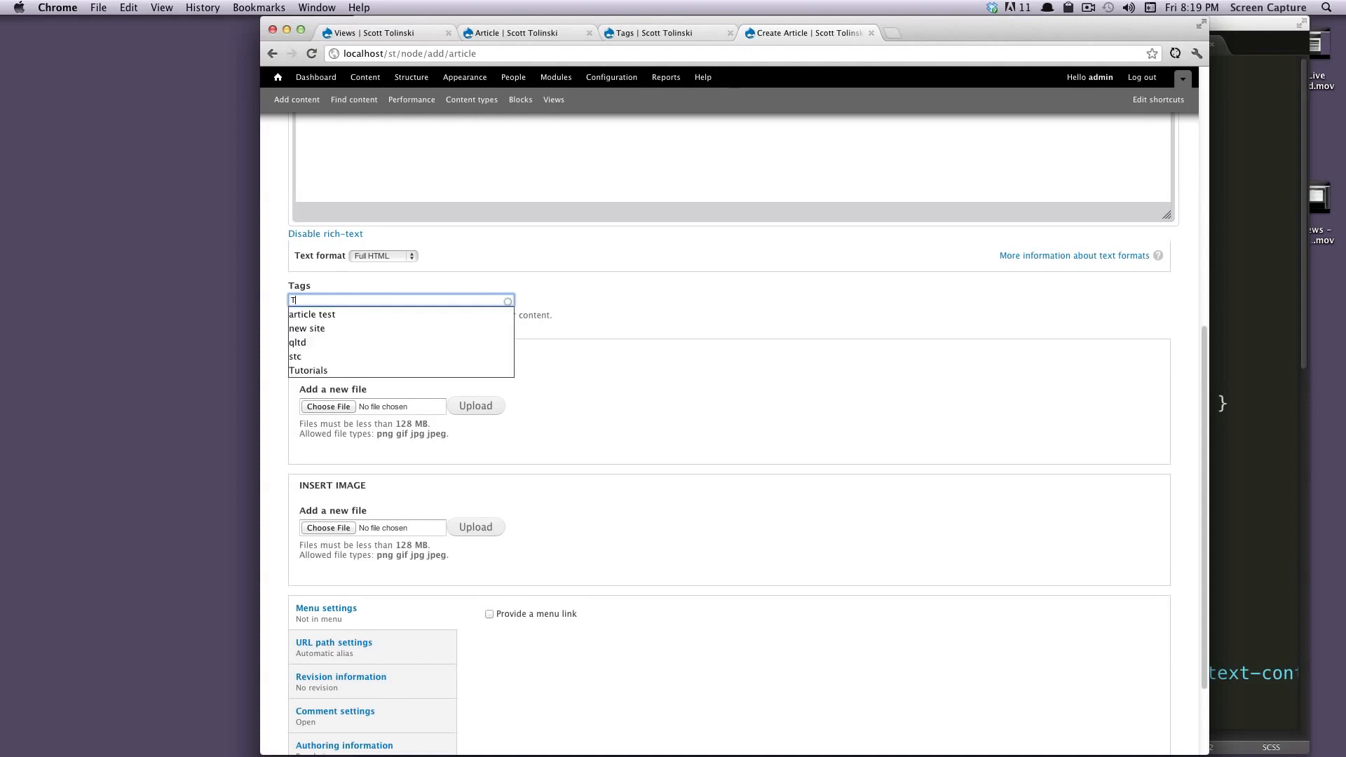
text(u)
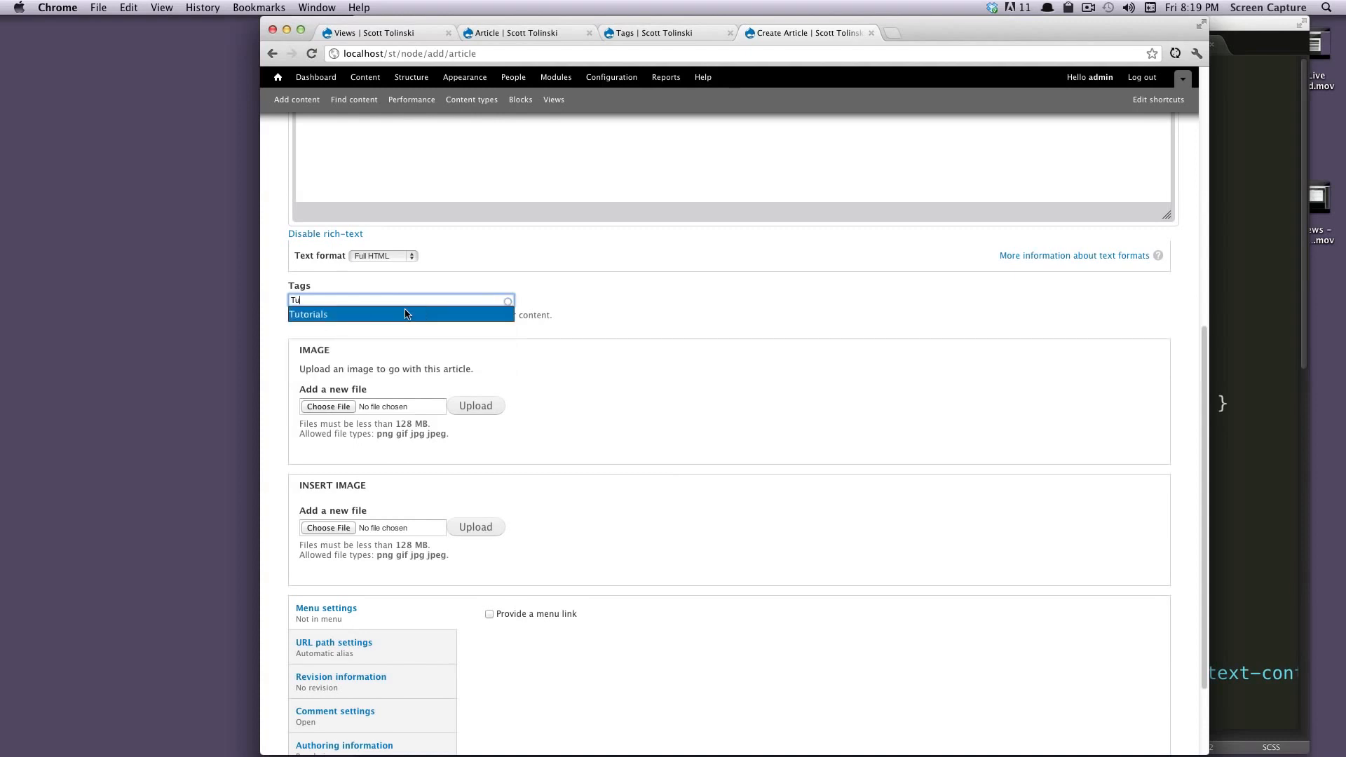
click(405, 313)
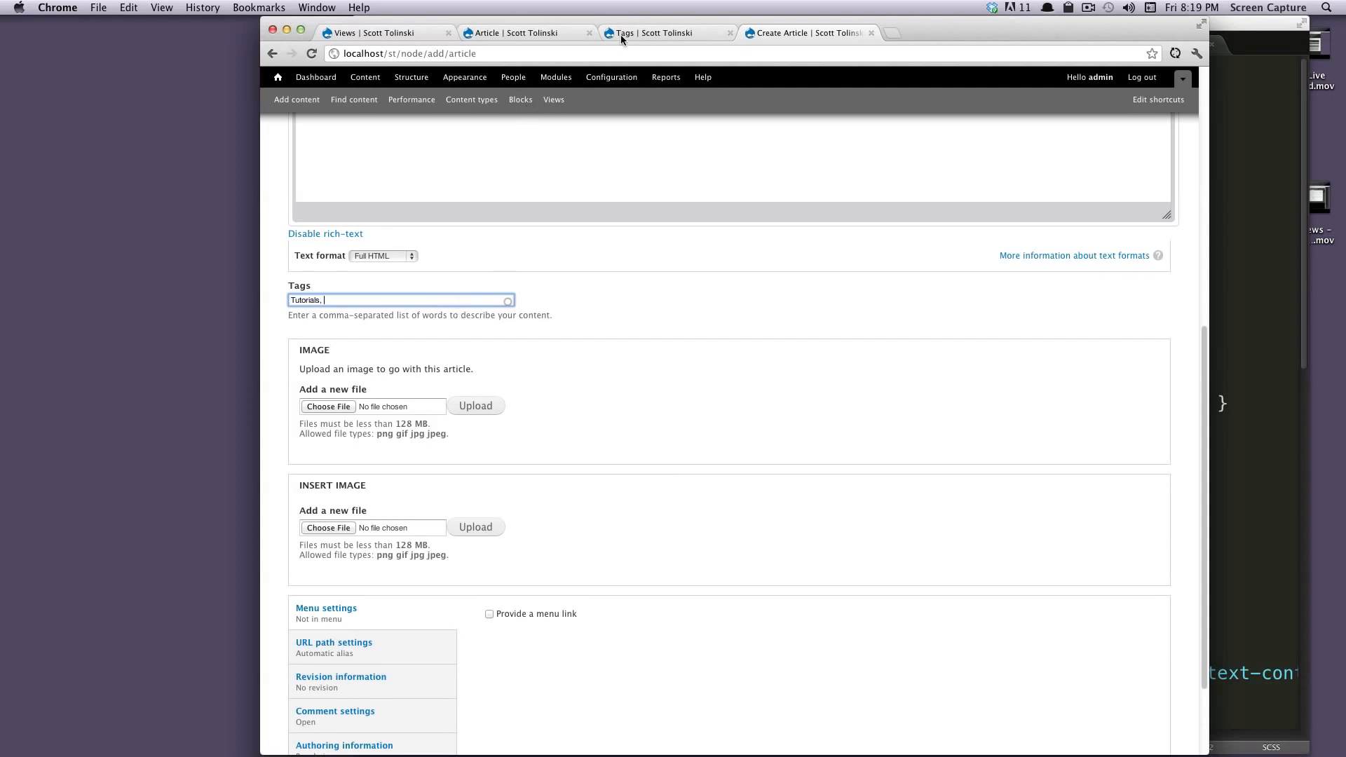
key(super+a)
key(BackSpace)
- Create and save a taxonomy vocabulary named Project Type with the description "This is the type of project."
click(691, 32)
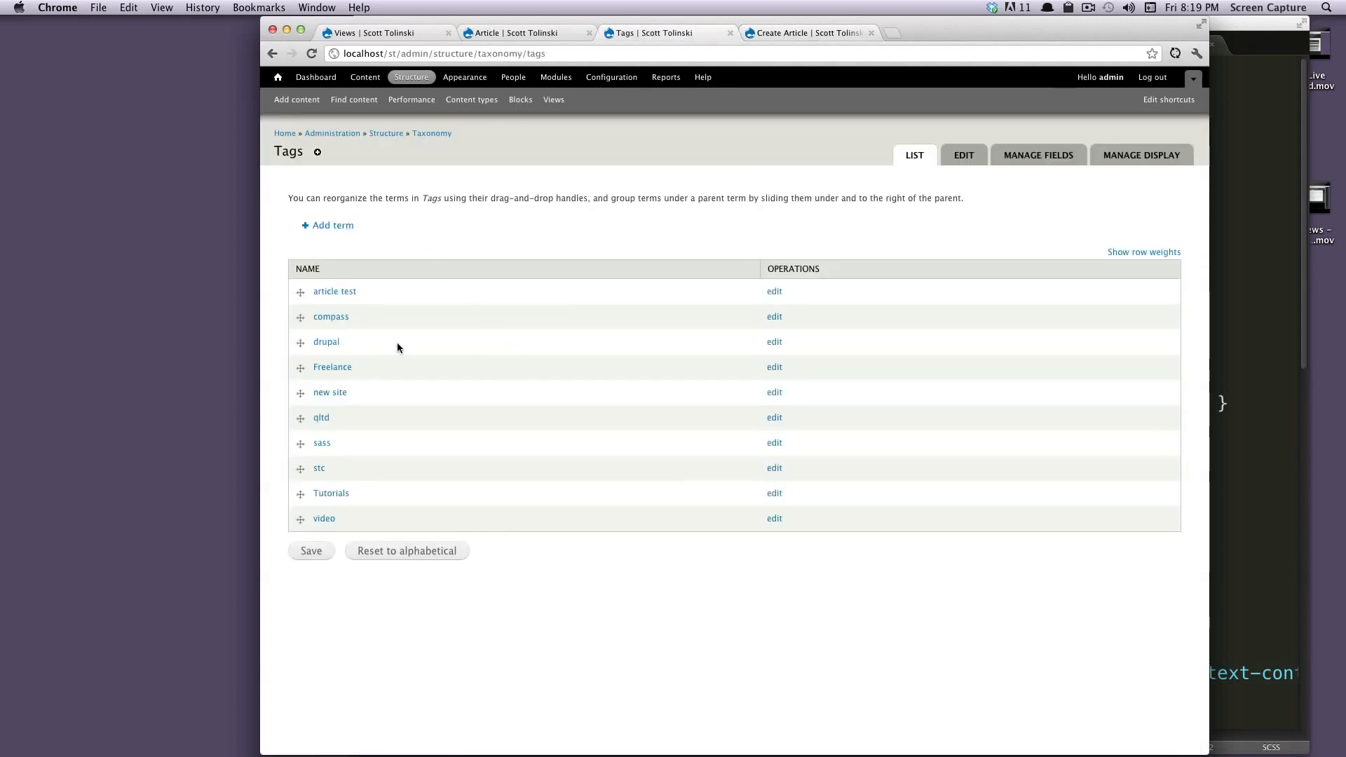
click(426, 134)
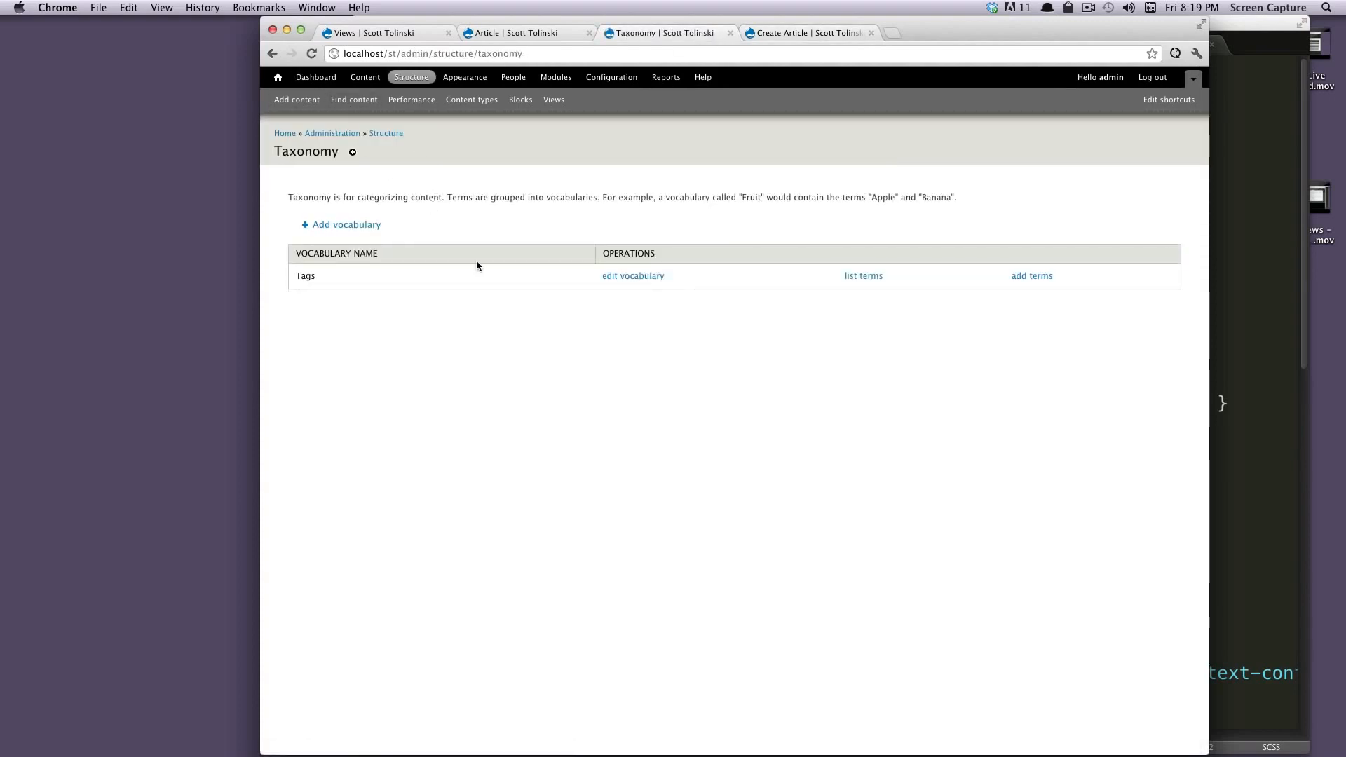
drag(316, 274, 260, 274)
click(324, 283)
click(360, 226)
click(363, 211)
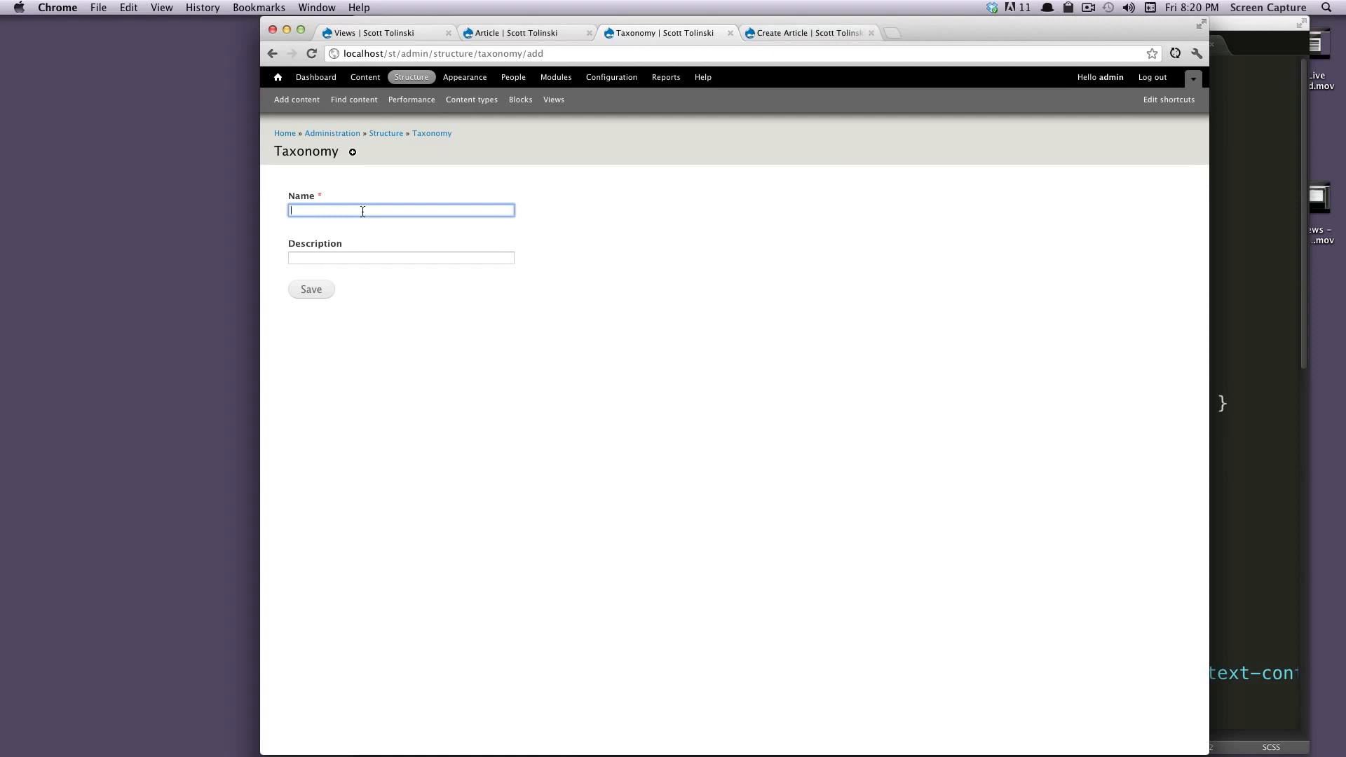
text(Project Type)
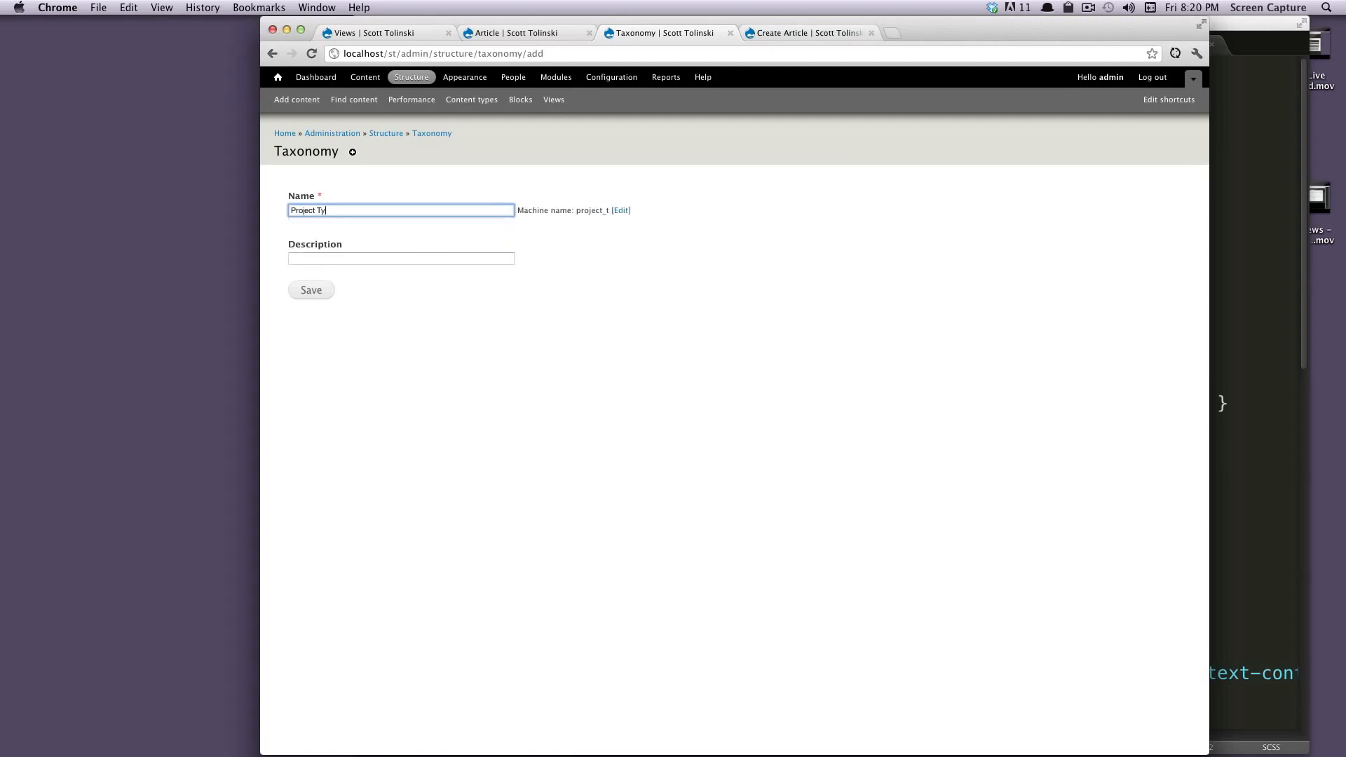
key(Tab)
key(Tab)
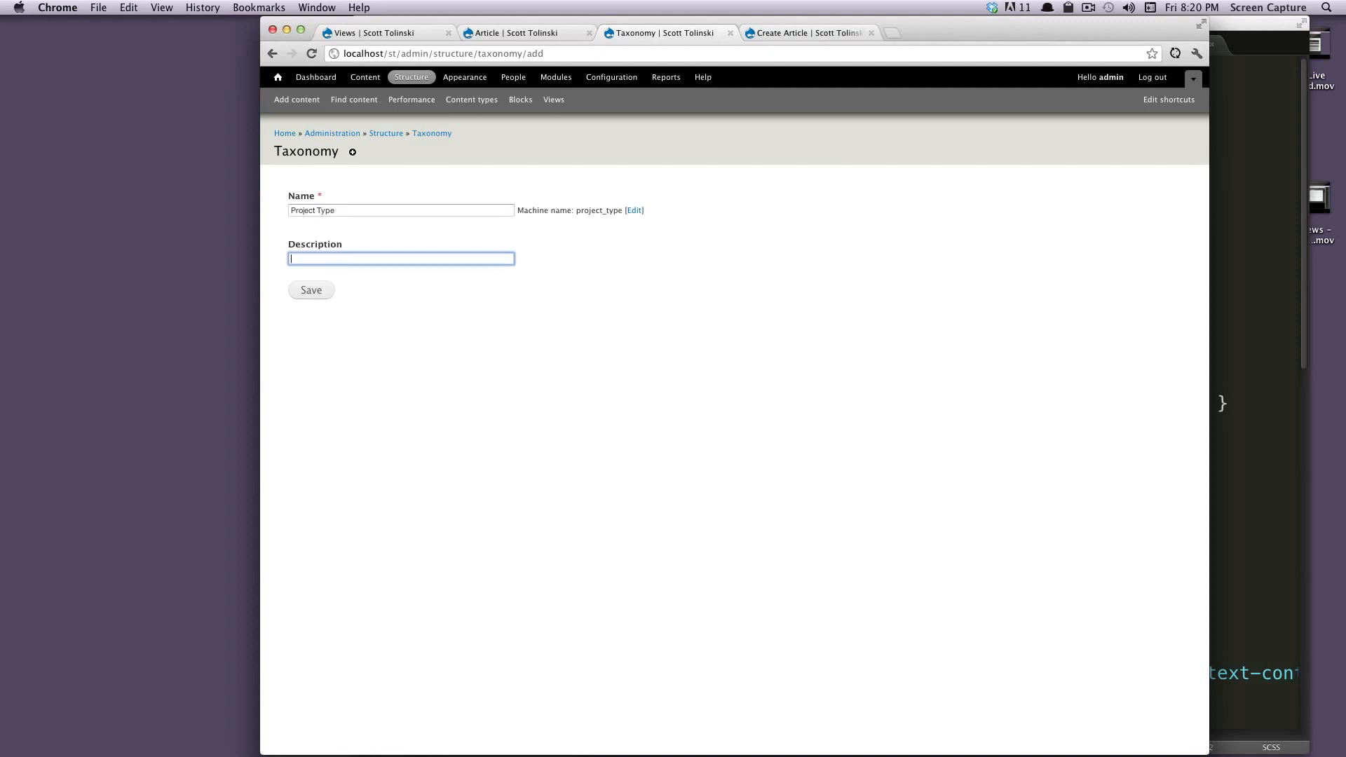
text(This is the type of project.)
click(312, 293)
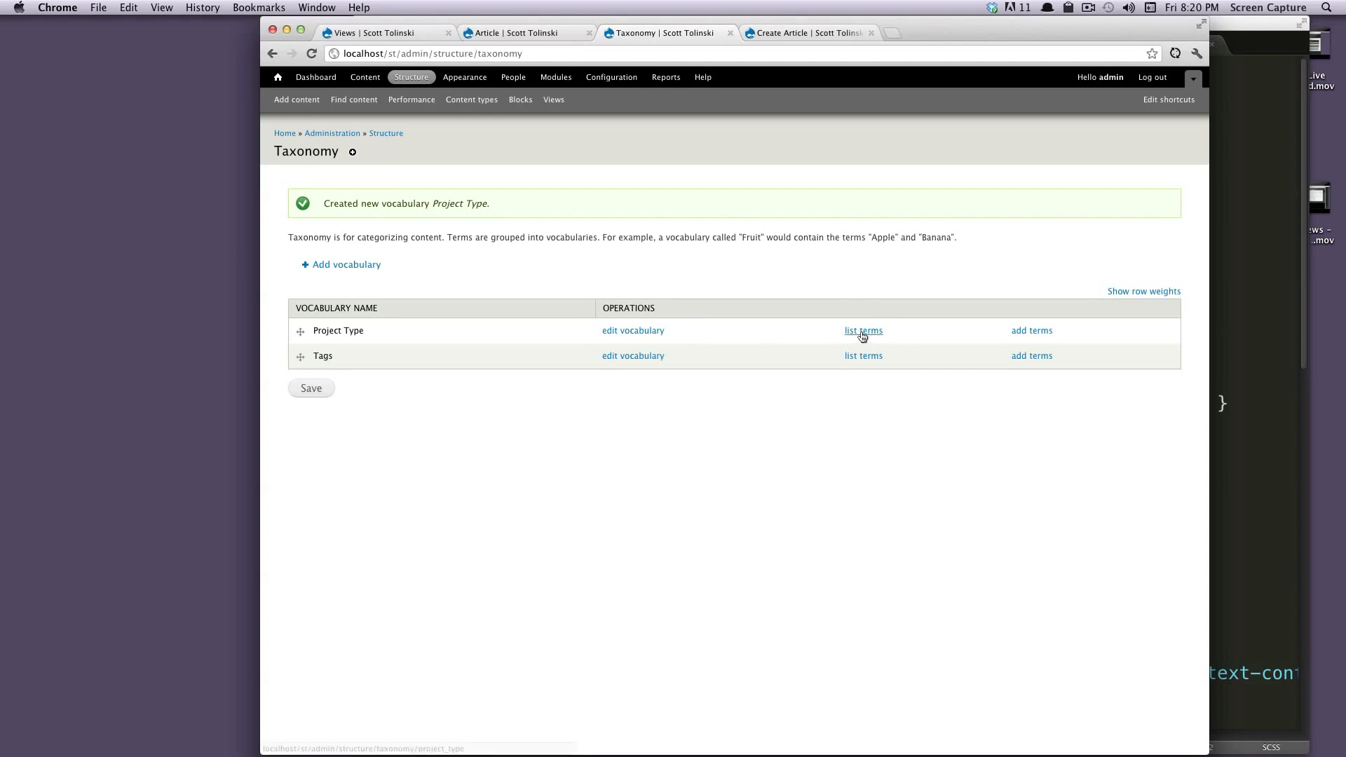
- Add a term named Development to the Project Type vocabulary, keeping the automatic URL alias, and save it
click(1029, 331)
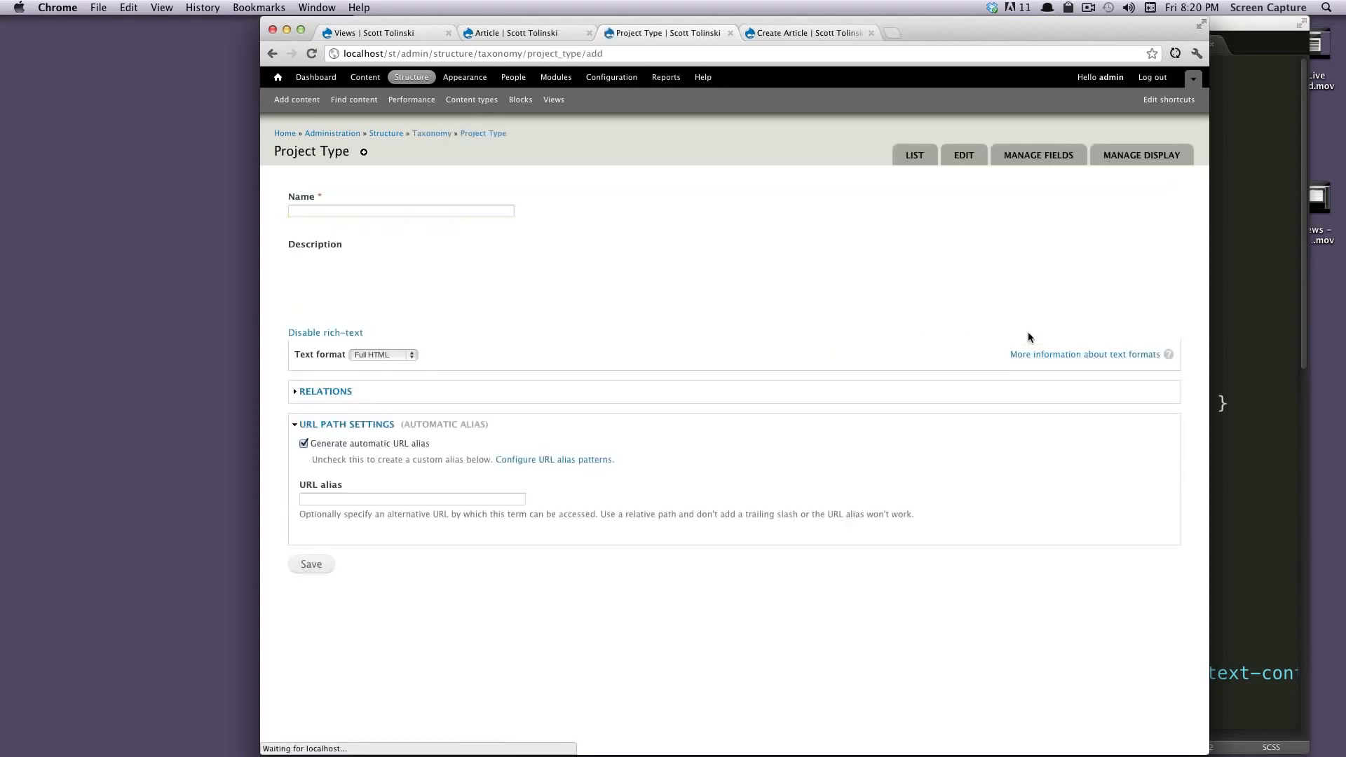
click(502, 213)
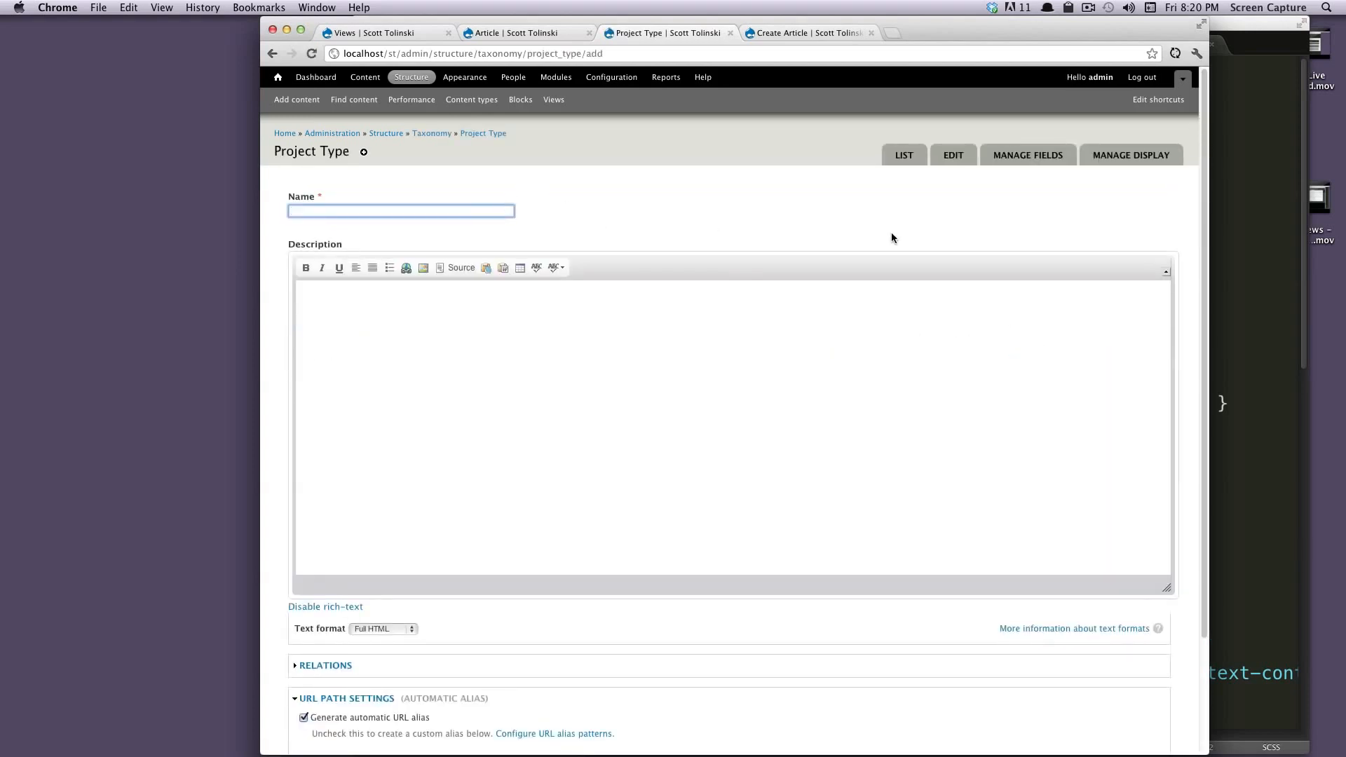
scroll(894, 238, down, 5)
scroll(894, 240, up, 5)
click(726, 320)
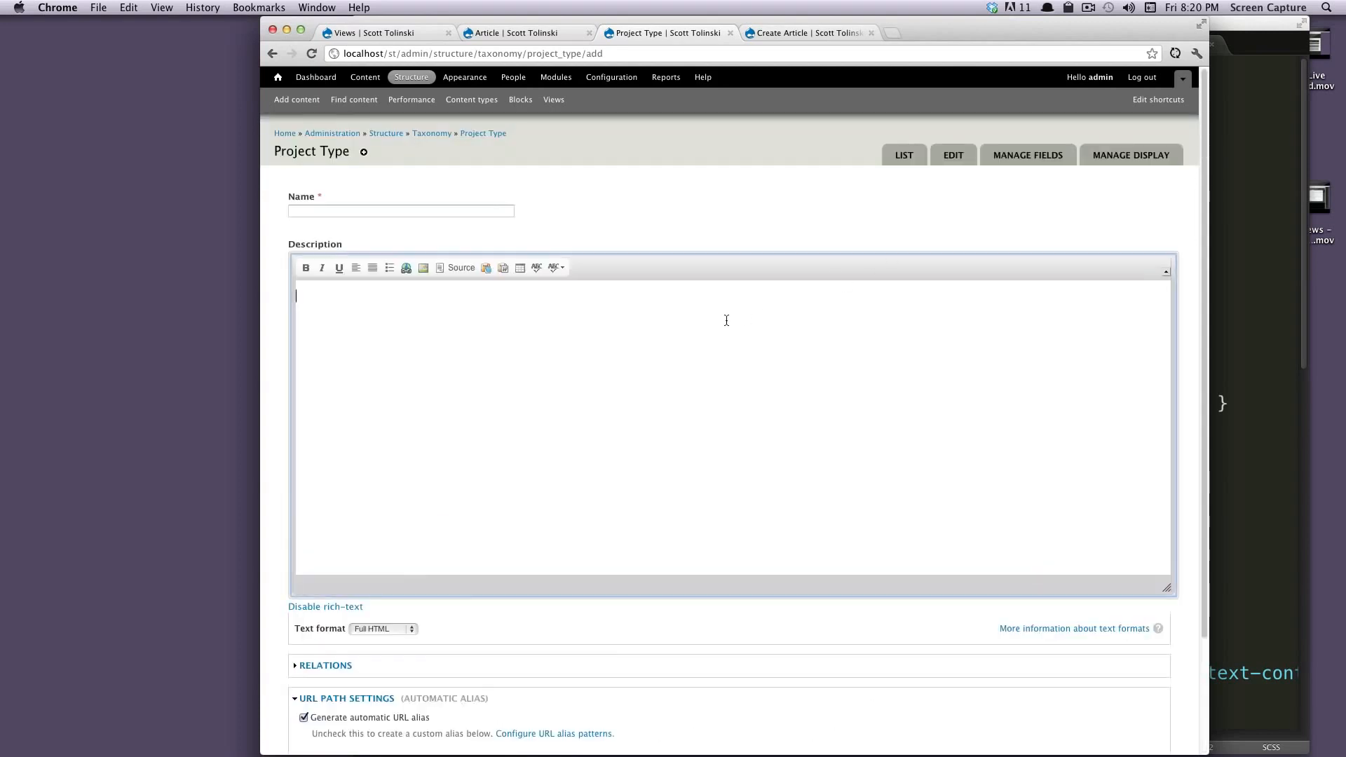
click(406, 211)
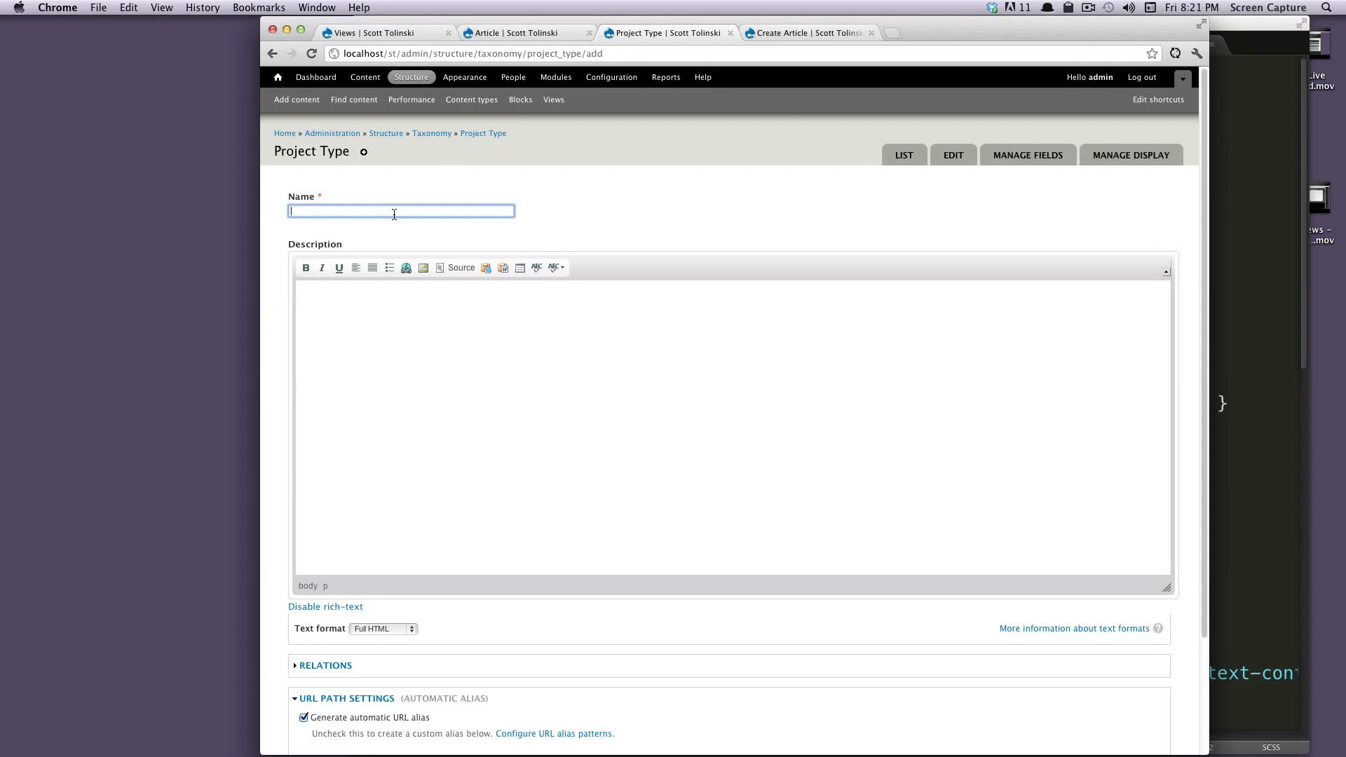
text(Developentment)
scroll(555, 519, down, 5)
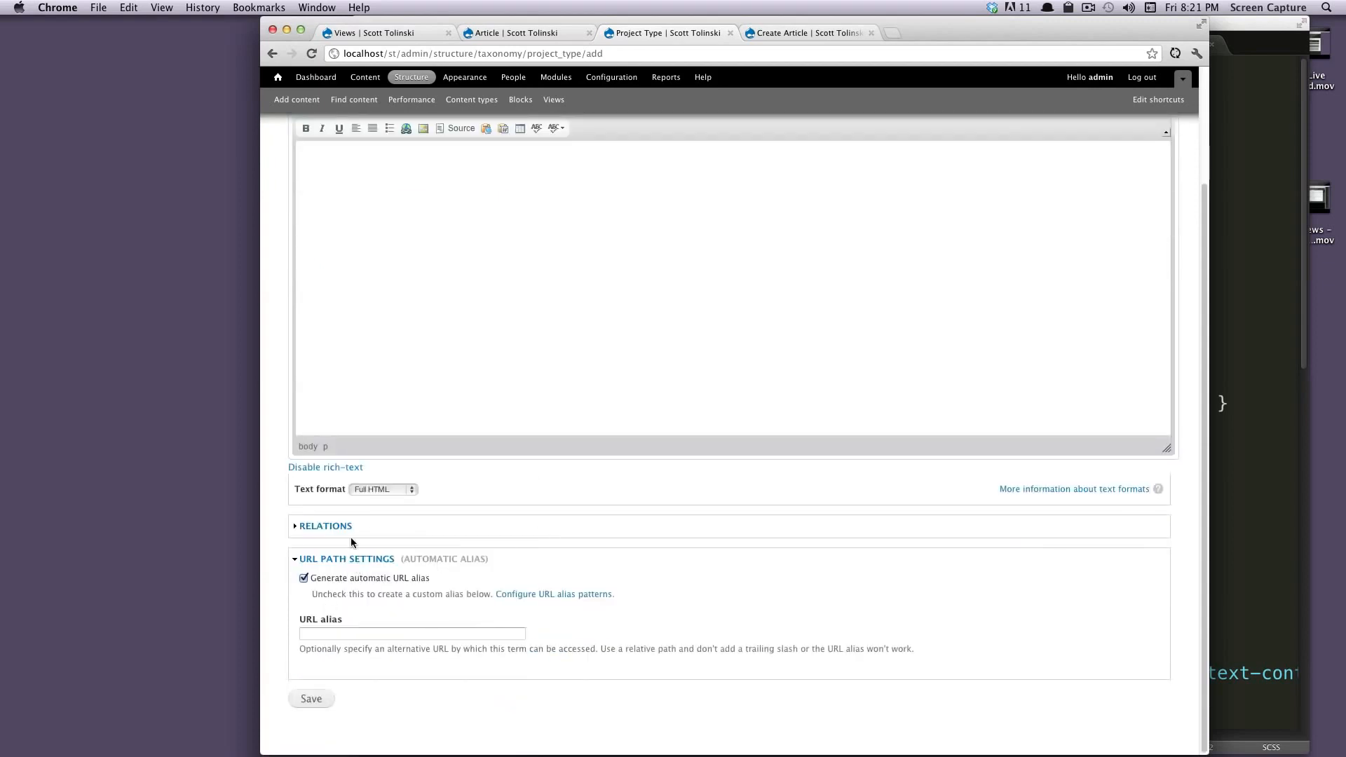
click(346, 529)
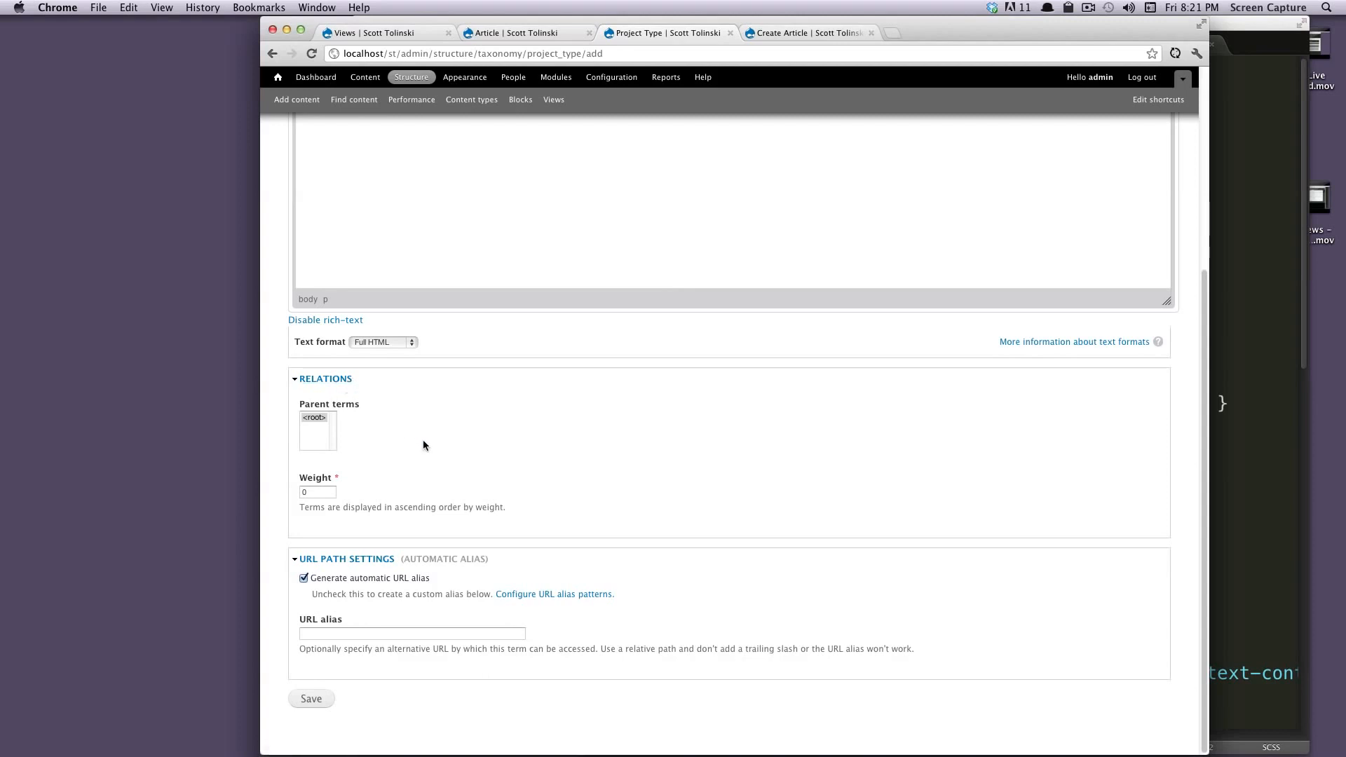
click(337, 380)
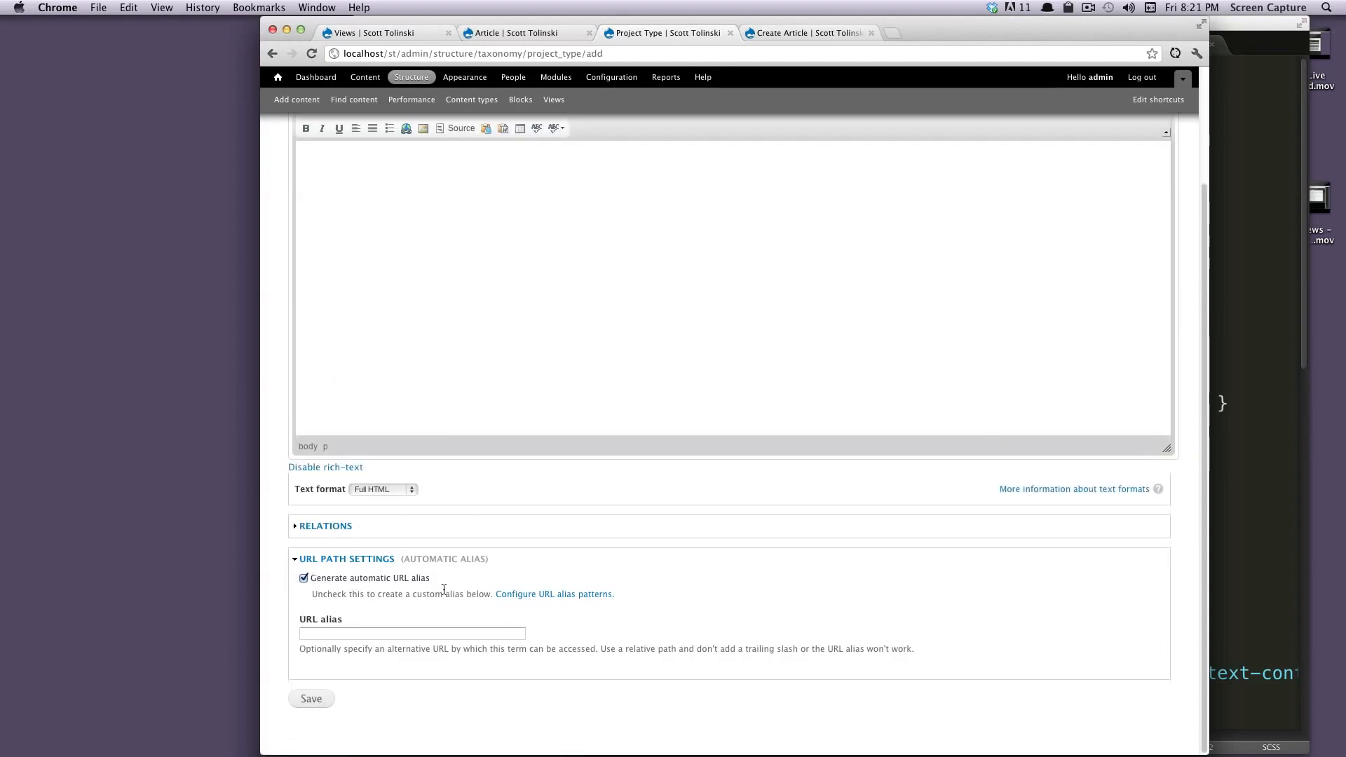
click(322, 699)
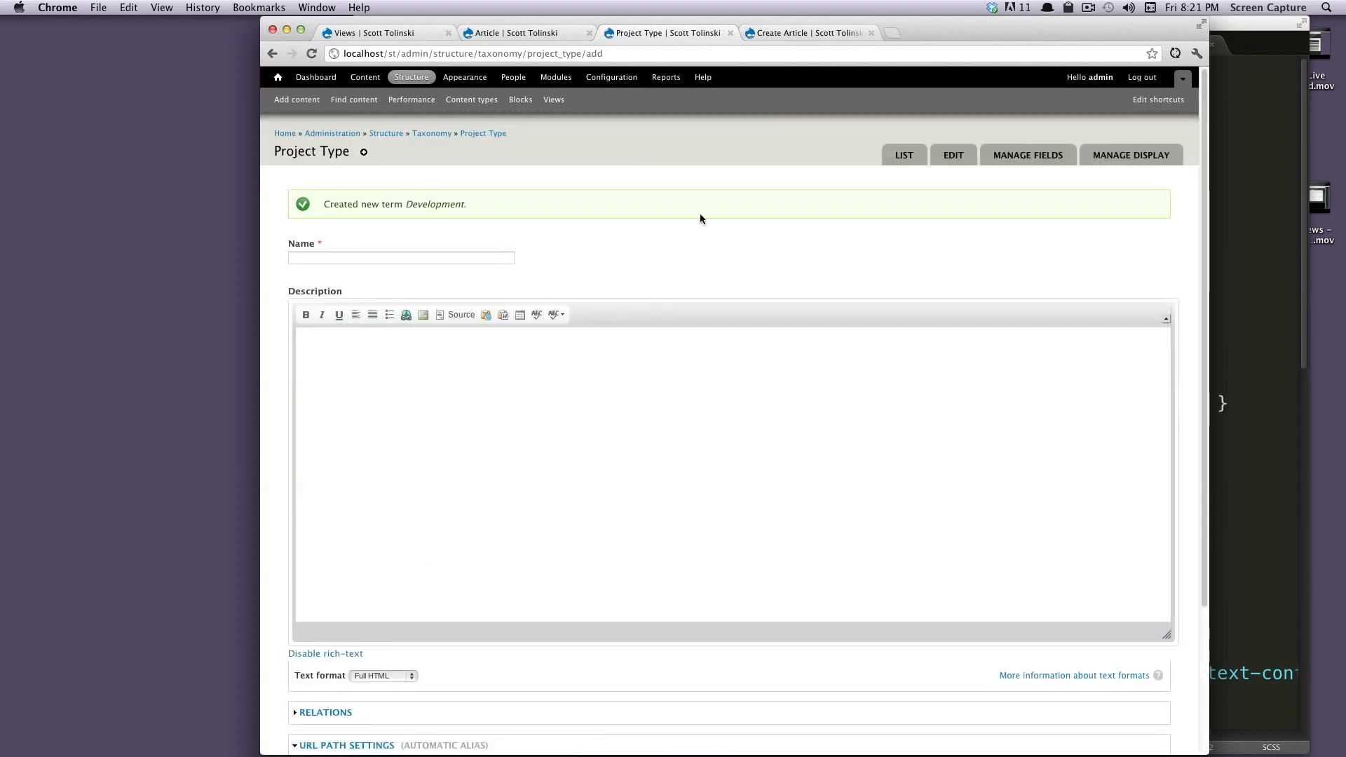
- Add and save a second Project Type term named Design
drag(433, 204, 506, 202)
click(473, 258)
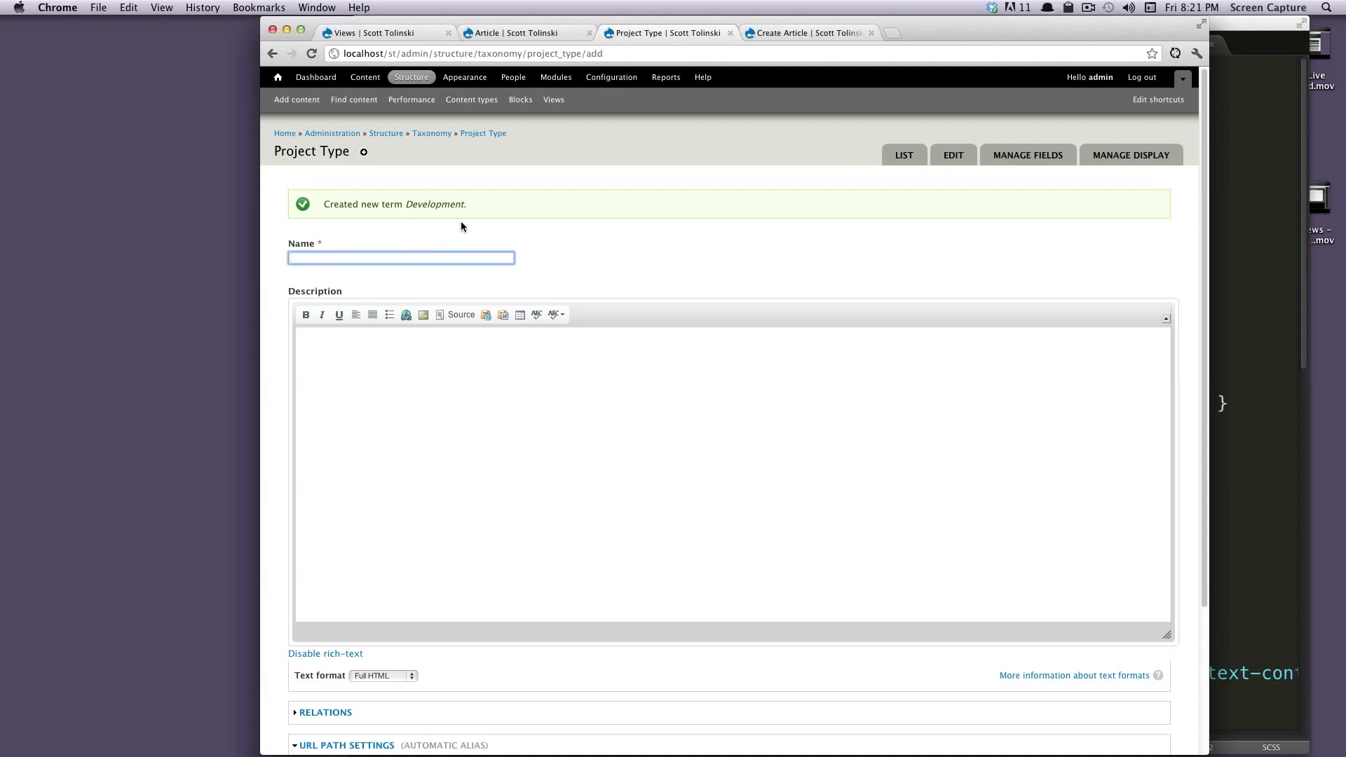
click(444, 260)
click(509, 232)
click(455, 260)
text(Desgin)
scroll(489, 463, down, 5)
click(312, 699)
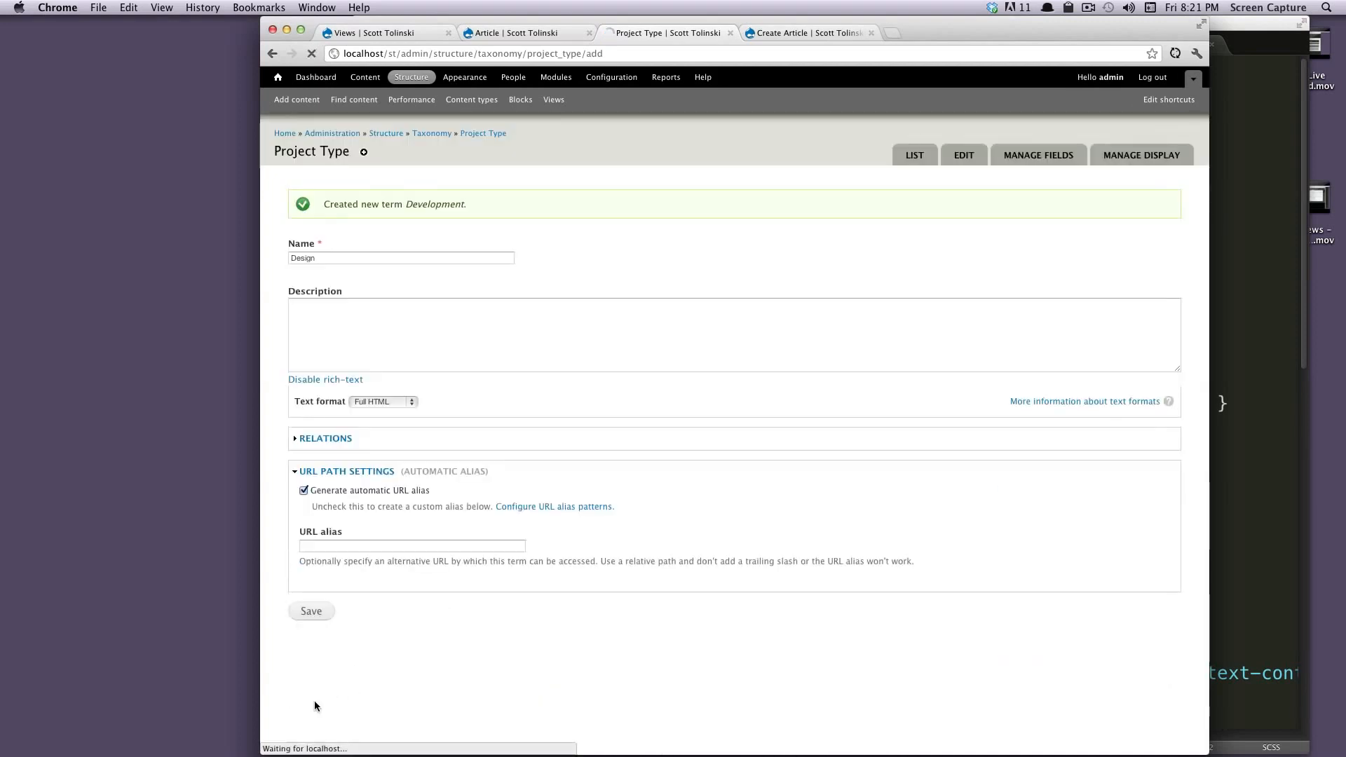
- Open the Development term from the Project Type term list for editing and copy its URL alias
click(483, 135)
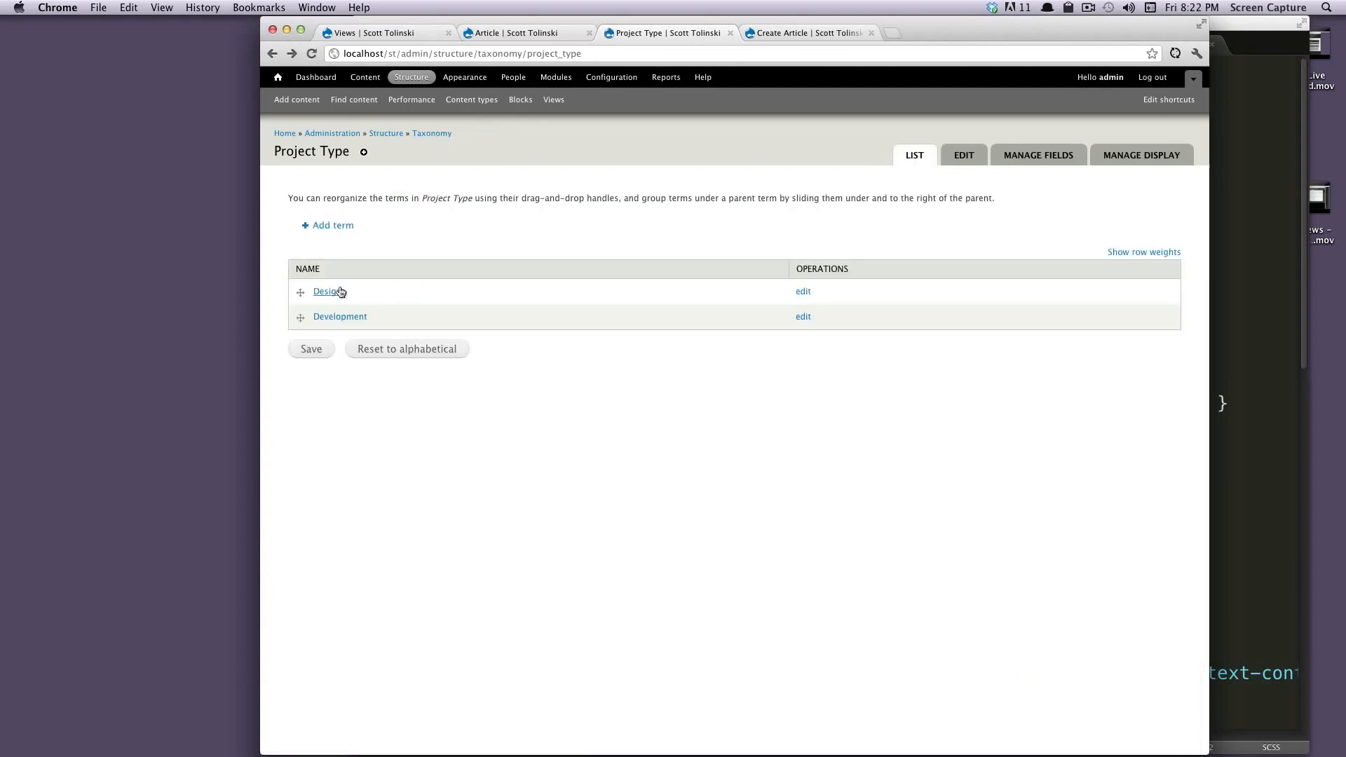
click(804, 316)
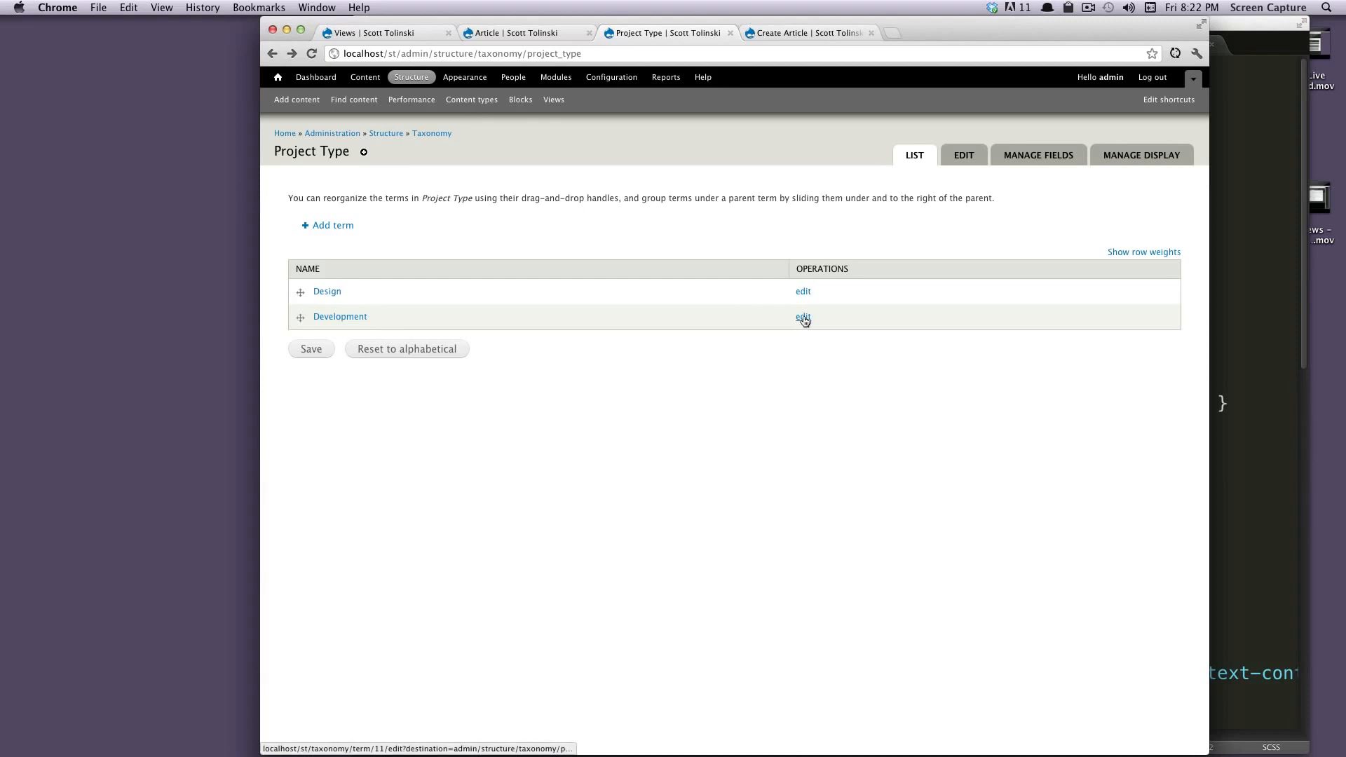
scroll(803, 320, down, 4)
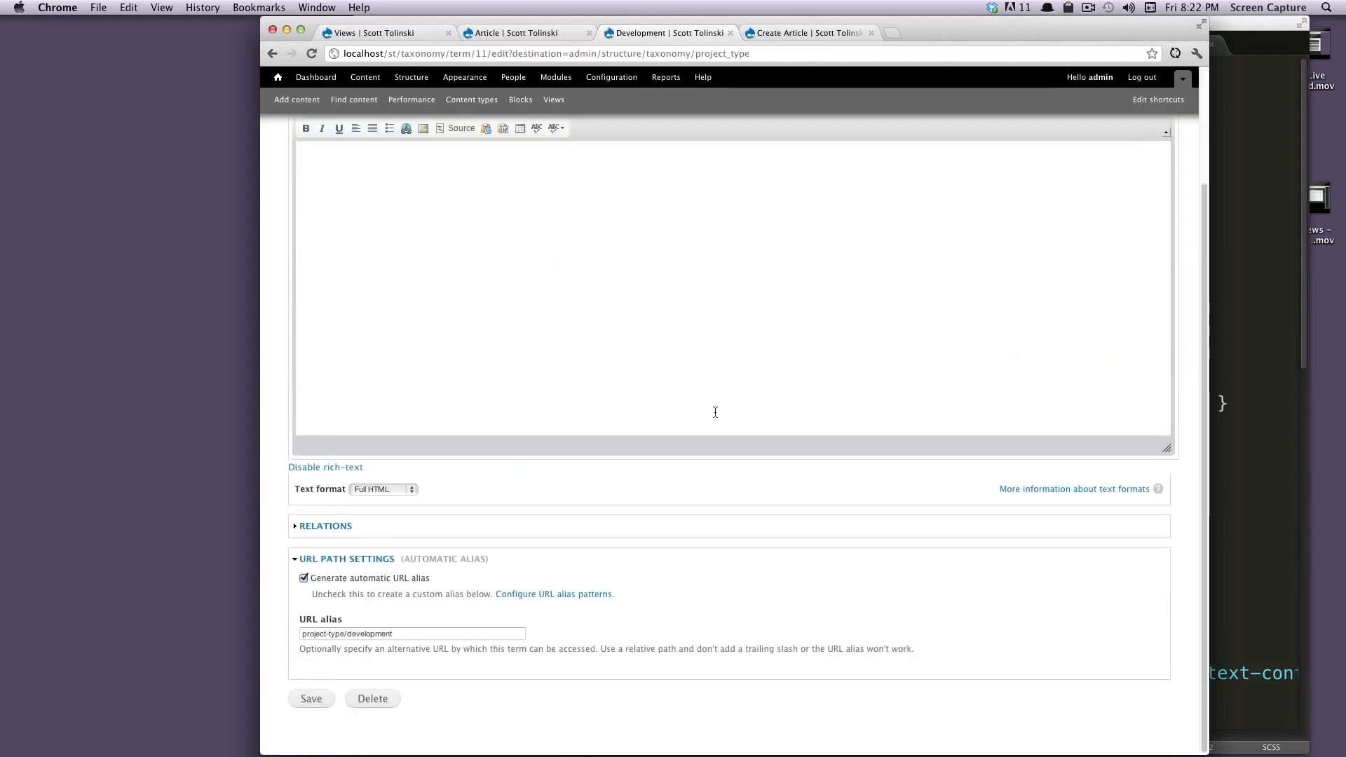
drag(410, 633, 281, 629)
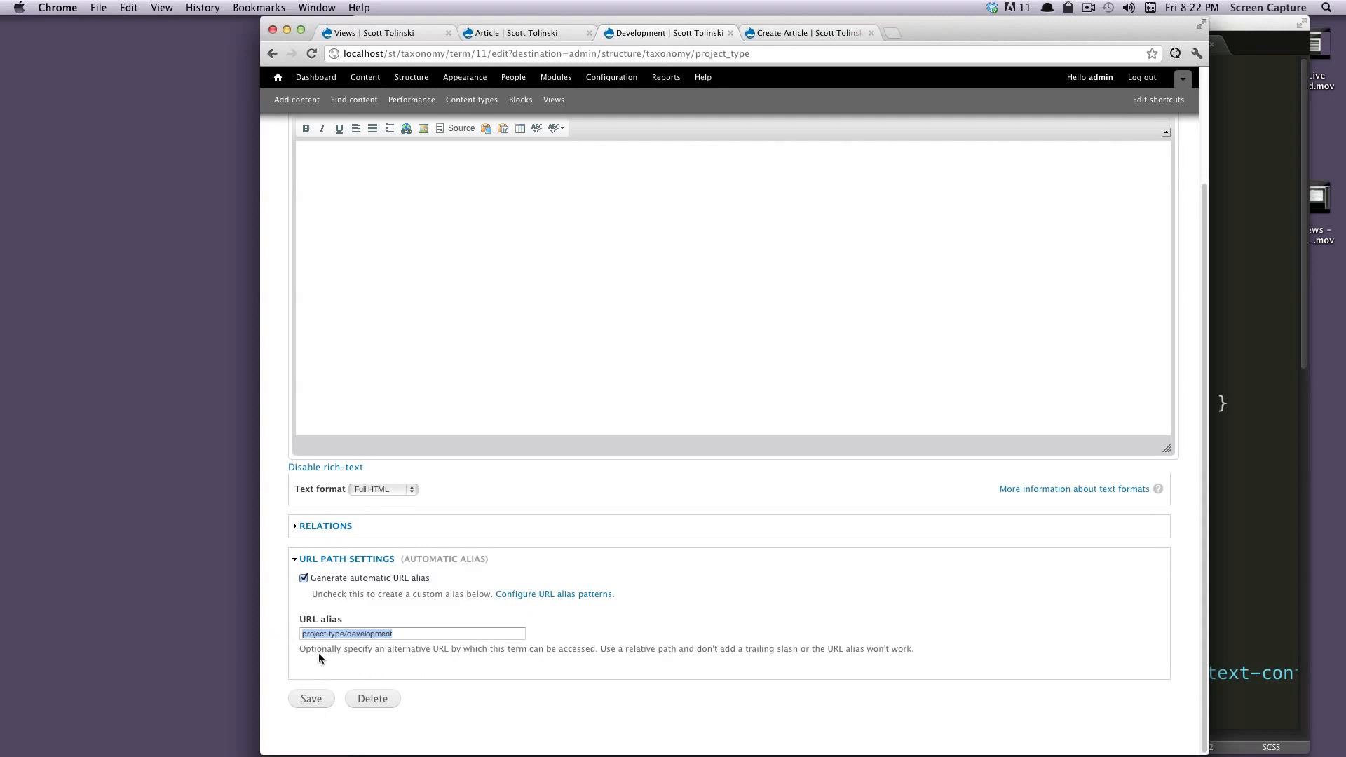
key(super+c)
- Load localhost/st/project-type/development in the Article browser tab and examine the Development term's page
click(478, 35)
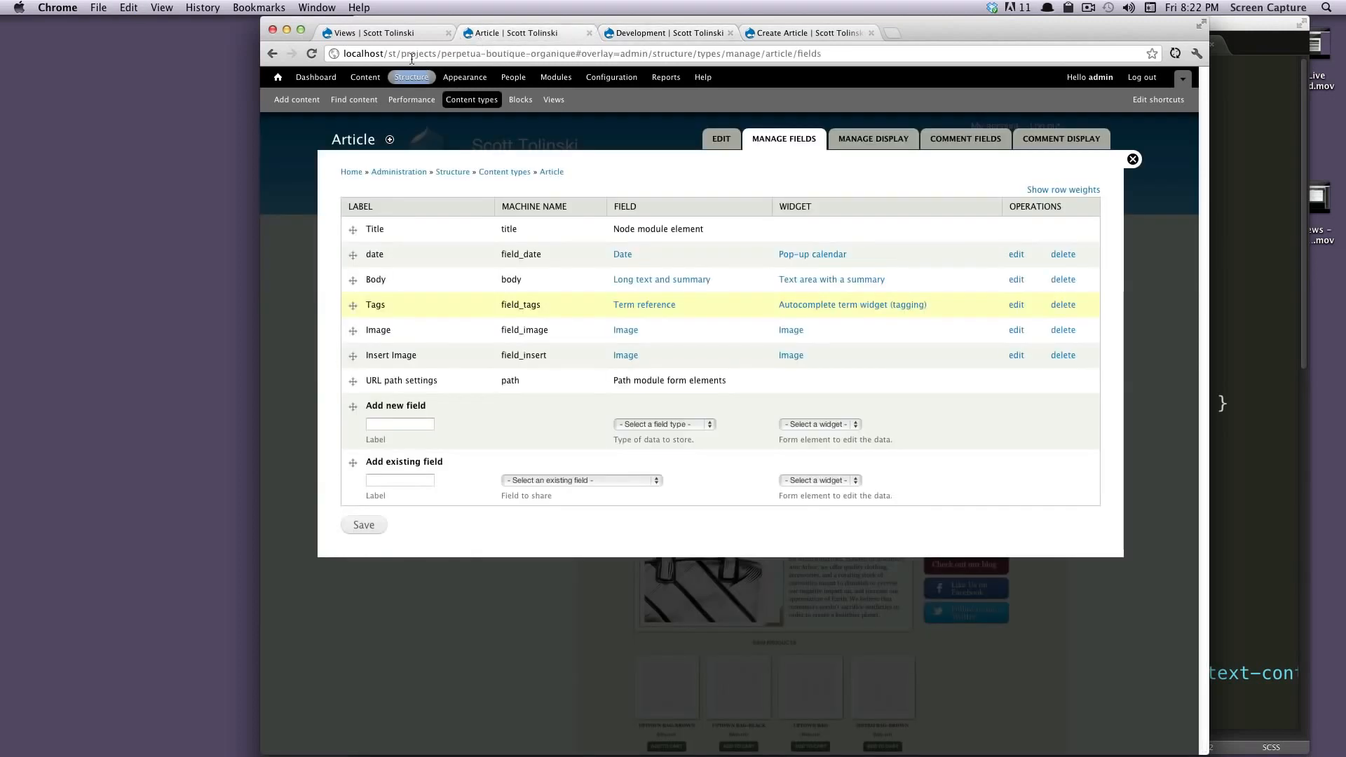
drag(402, 55, 926, 49)
key(super+v)
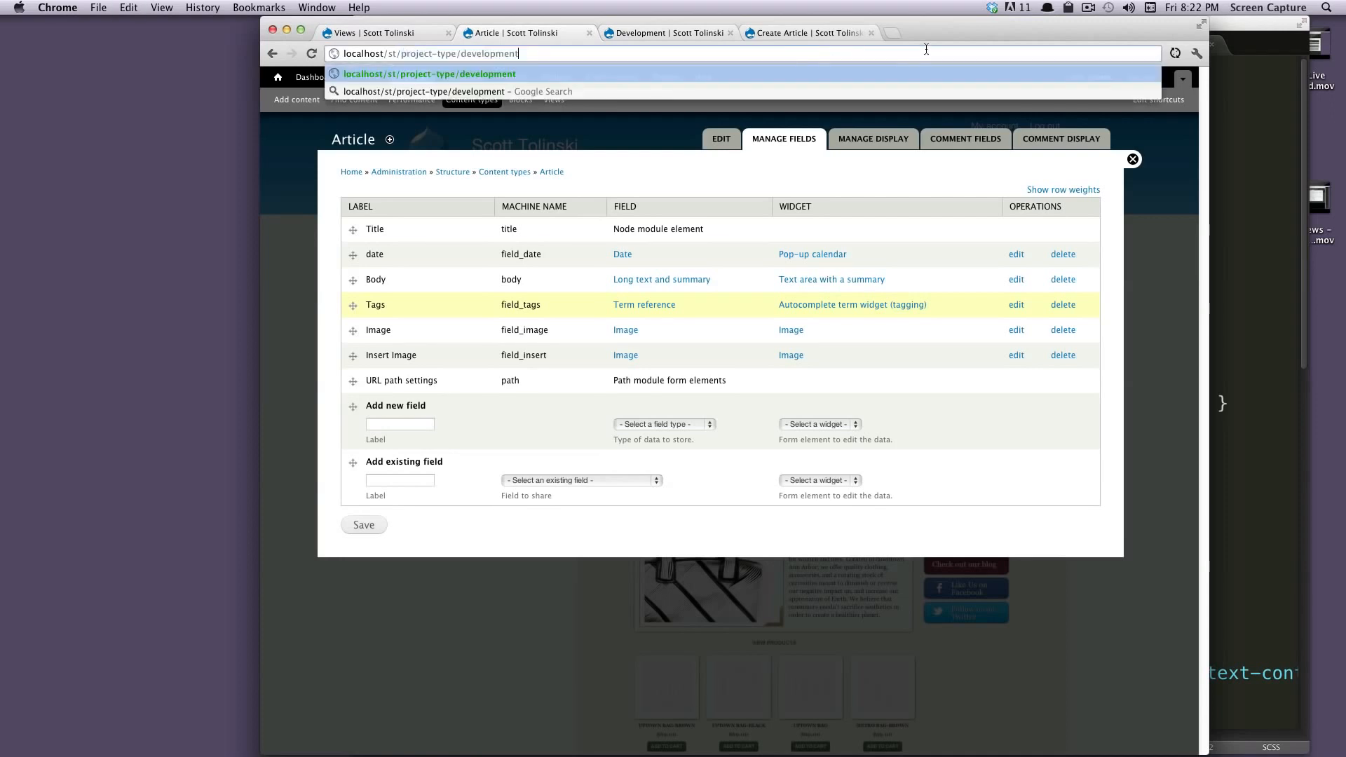
key(Return)
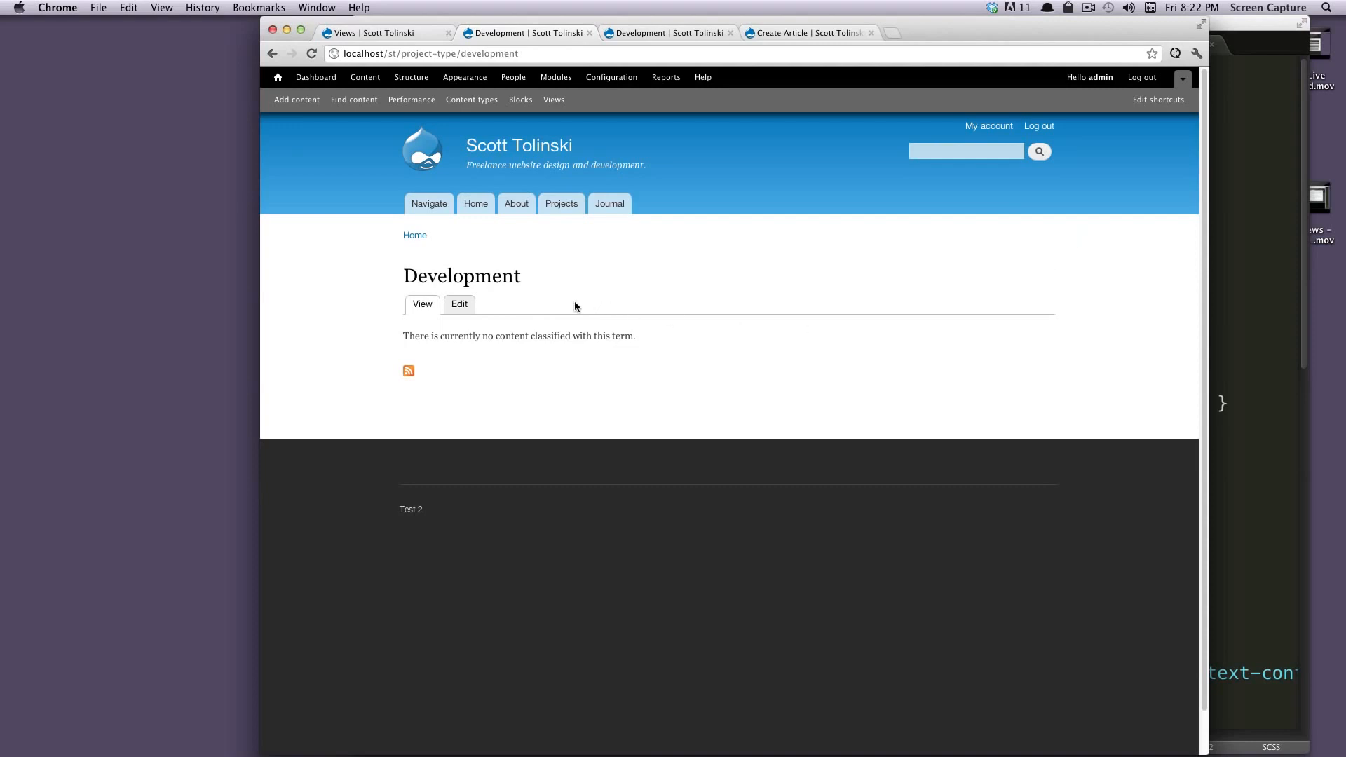
drag(491, 288, 407, 276)
click(436, 312)
drag(405, 335, 509, 334)
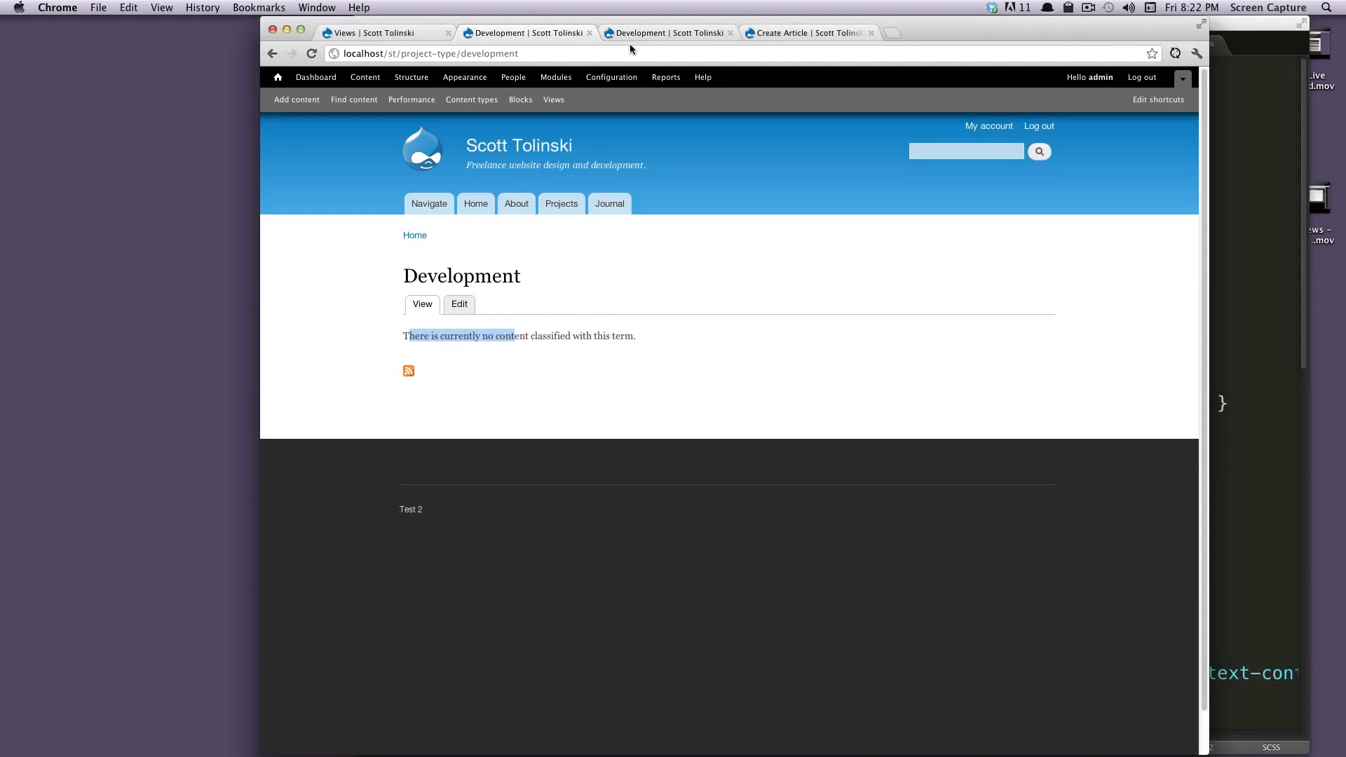
- Open the Project content type's fields and set the new field to Term reference with the Check boxes/radio buttons widget
click(408, 31)
click(447, 102)
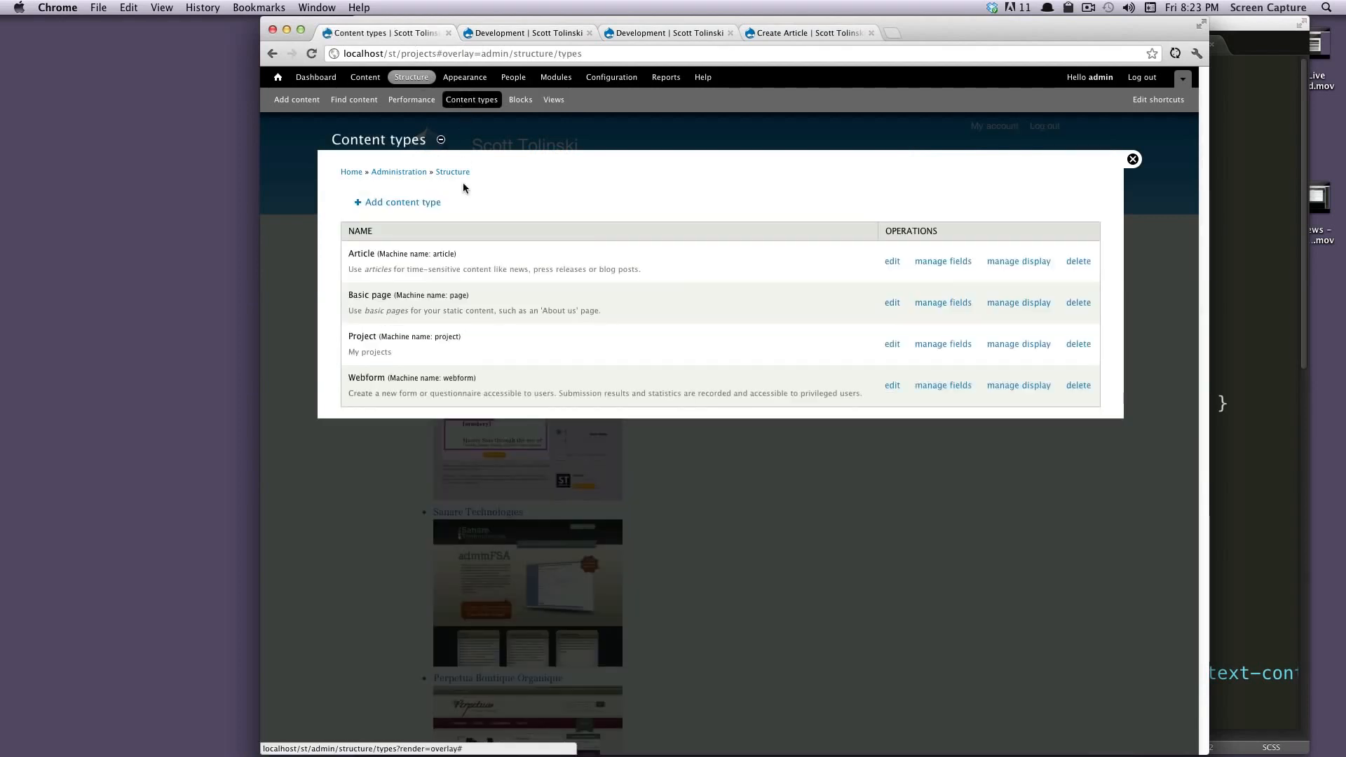
click(943, 344)
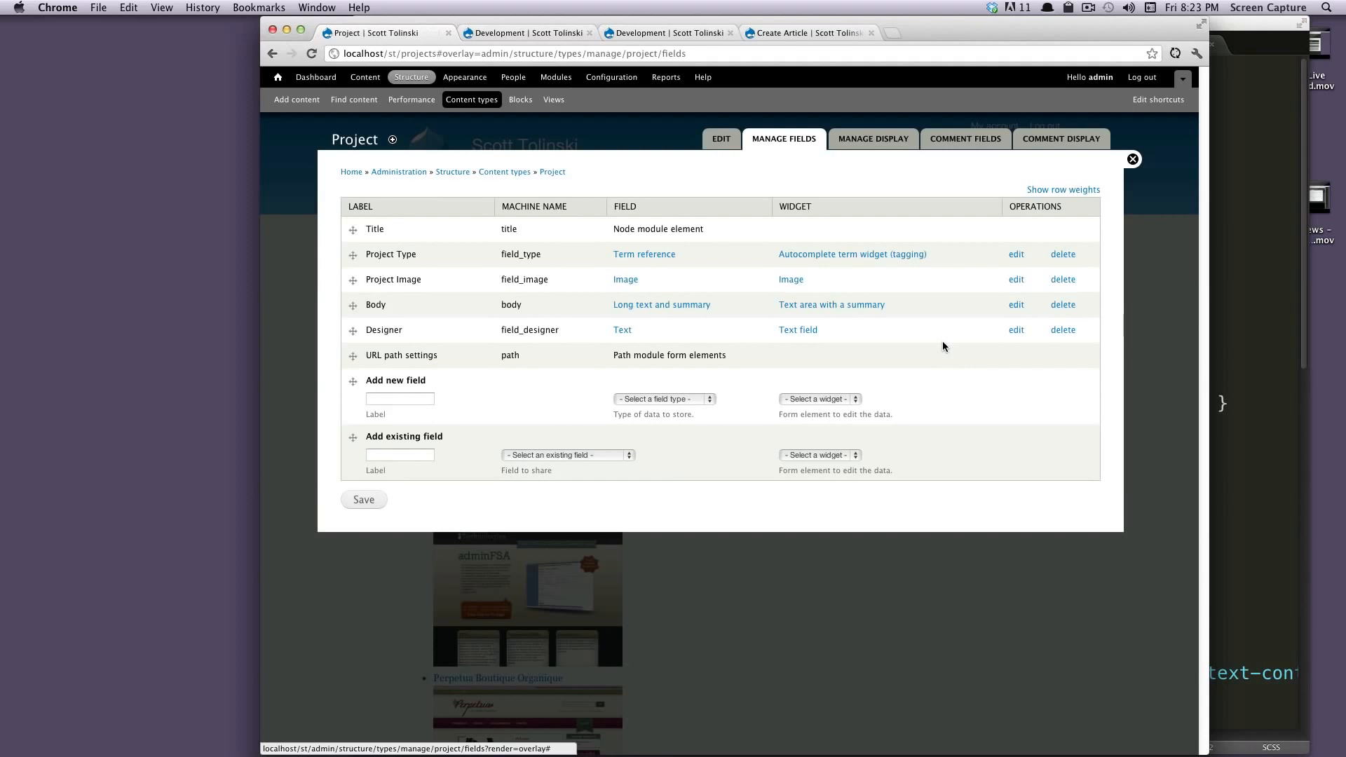
click(686, 399)
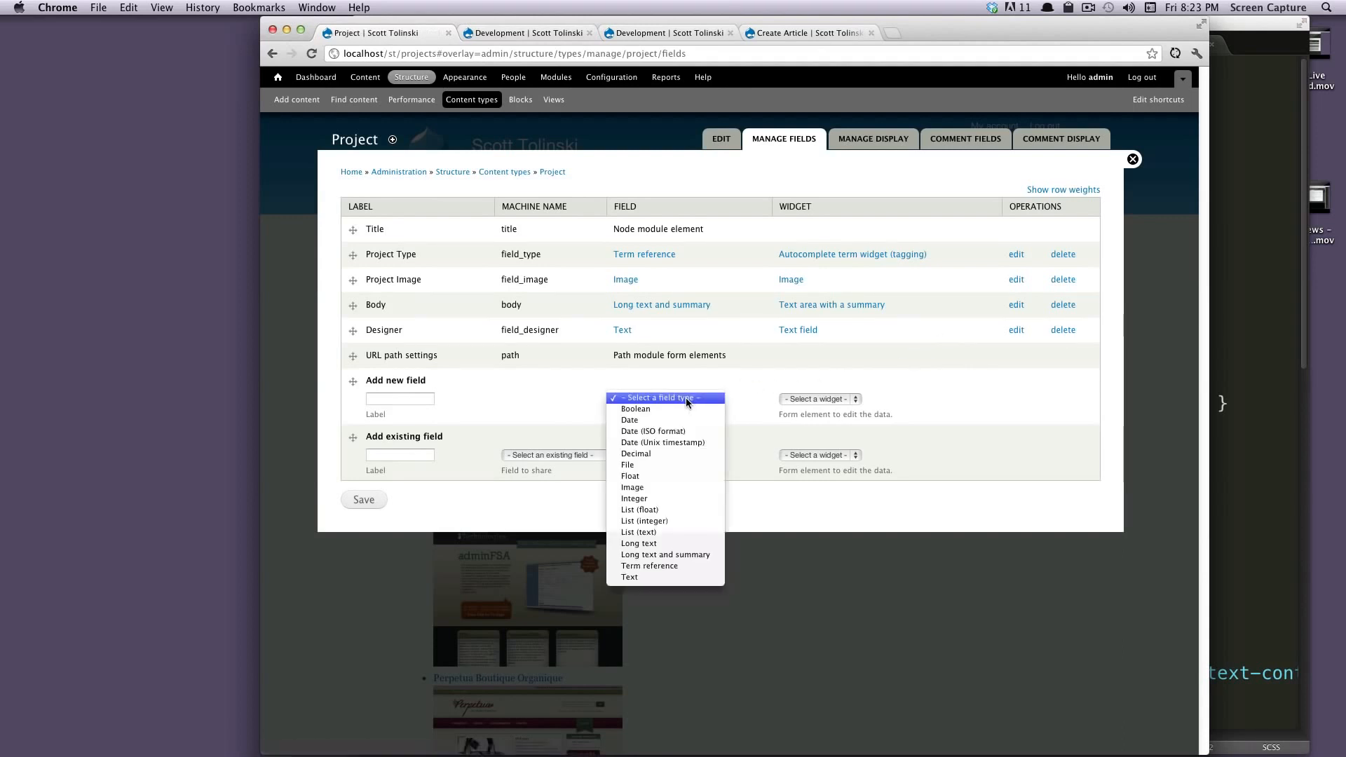
click(696, 566)
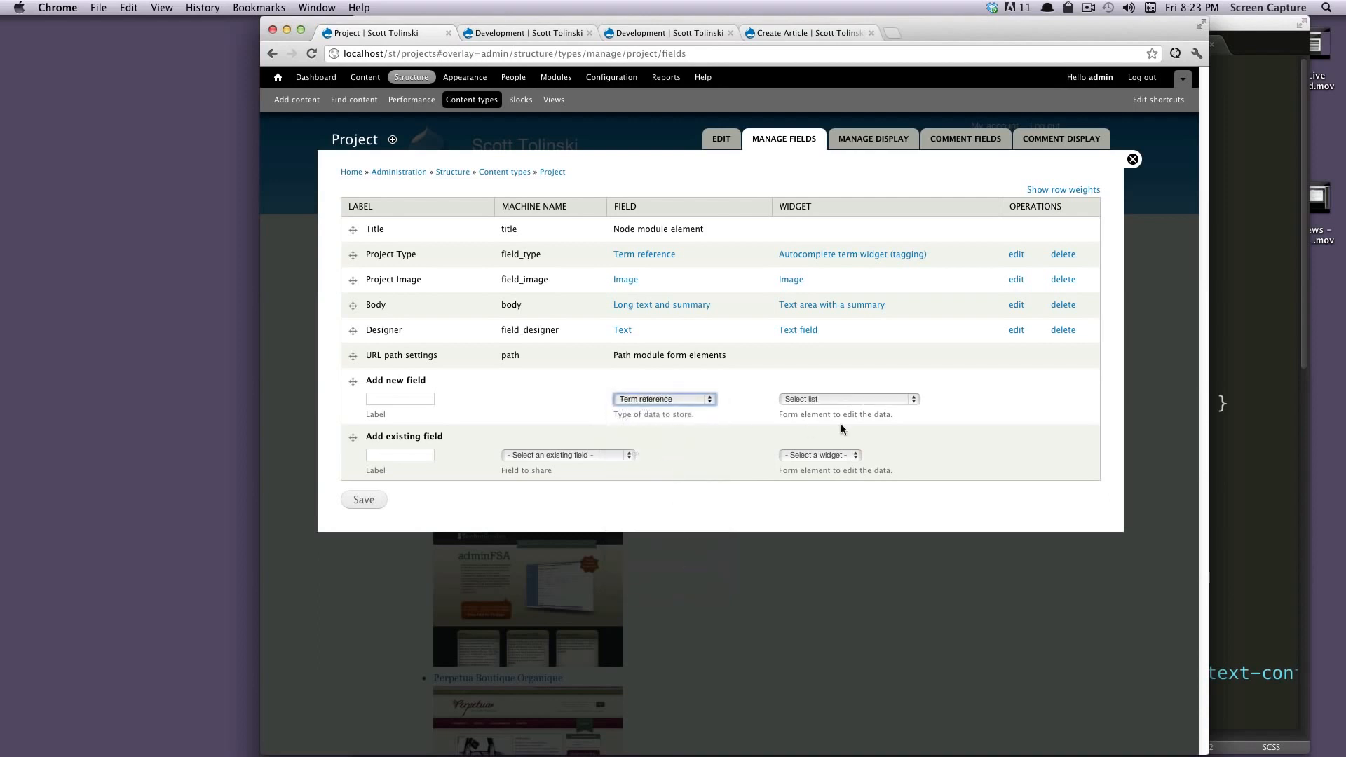
click(873, 398)
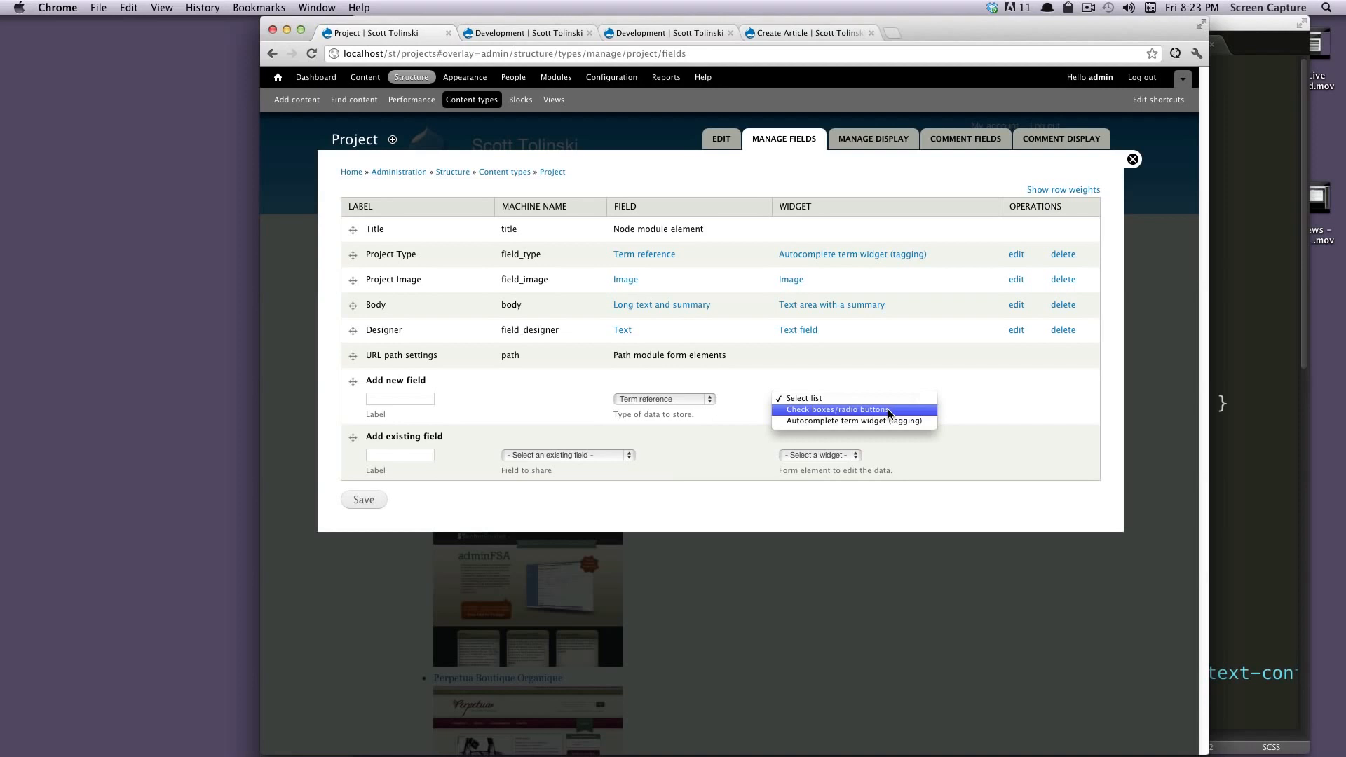
click(887, 411)
- Label the new field Project Type, move it above URL path settings, and save the Project content type's fields
click(426, 400)
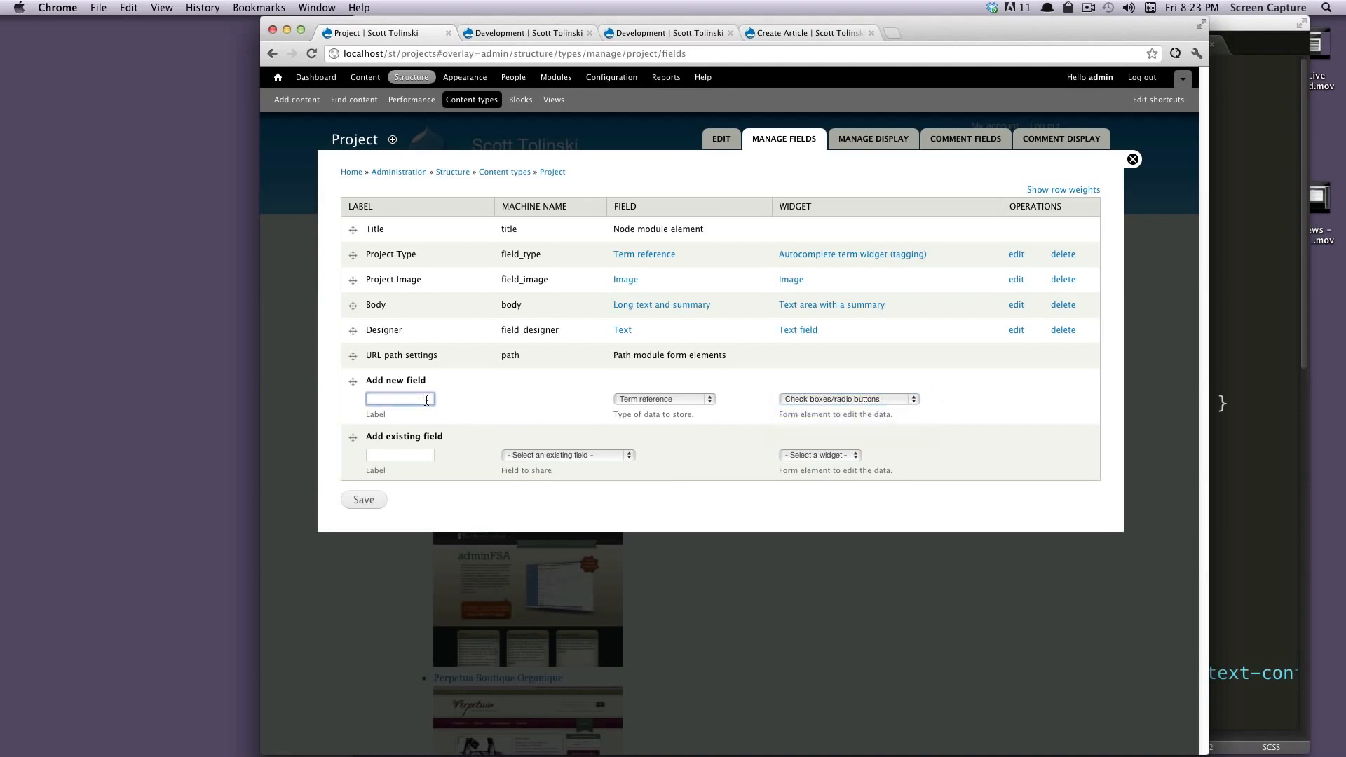
text(P)
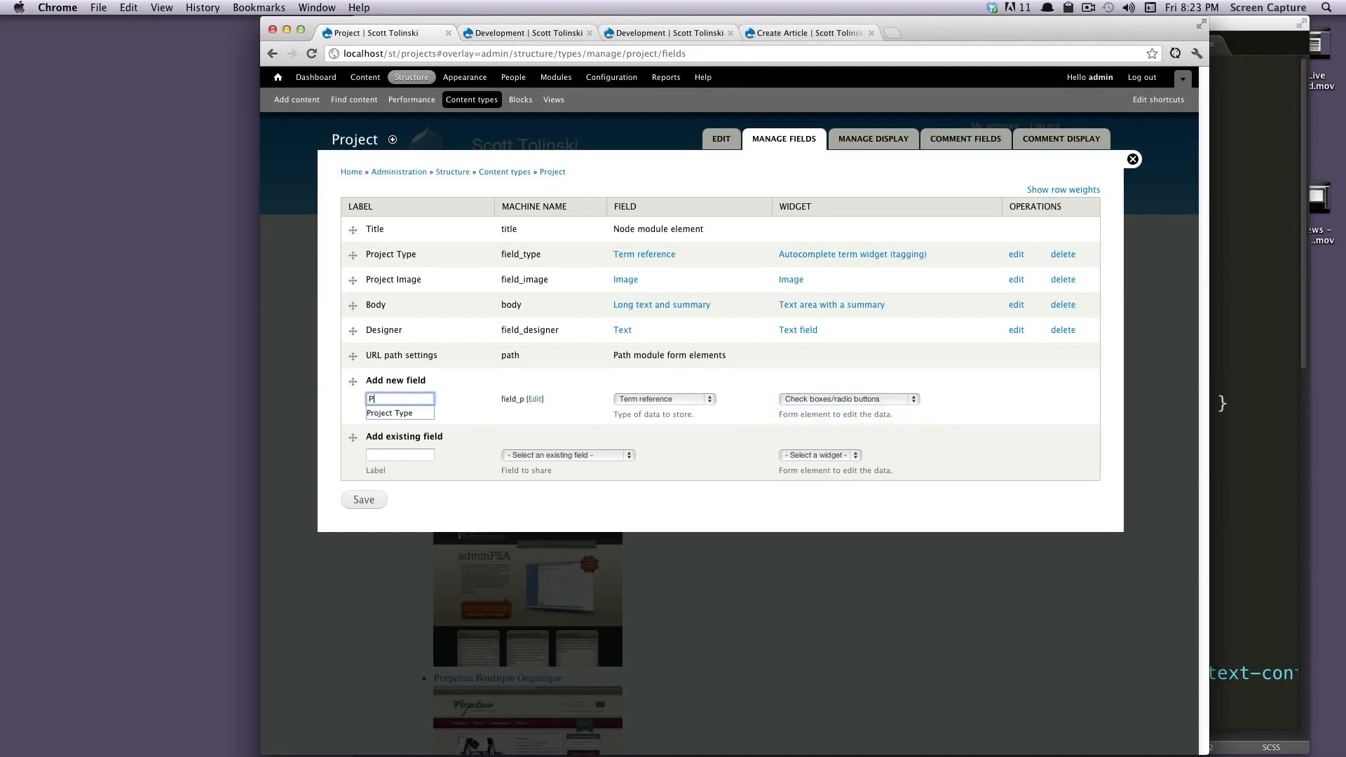
key(Down)
key(Return)
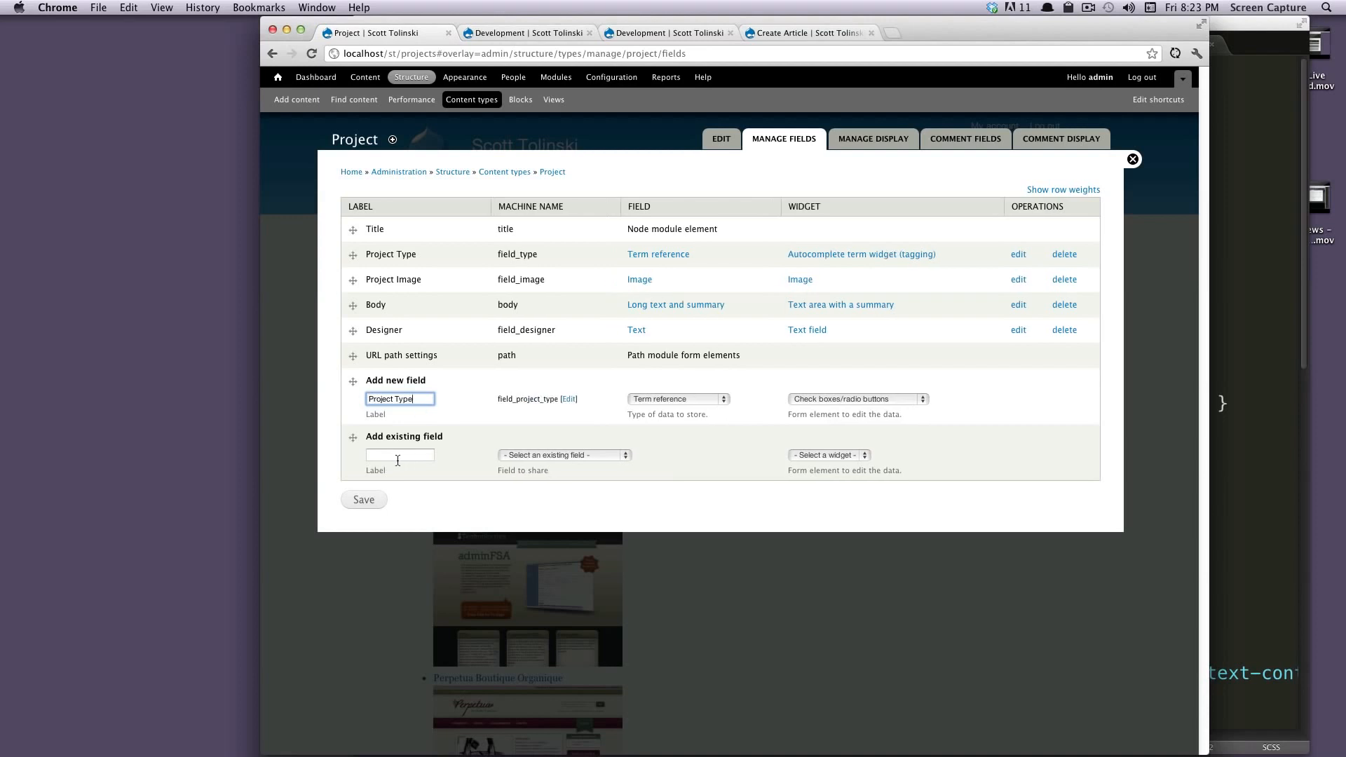
drag(352, 382, 354, 353)
click(363, 537)
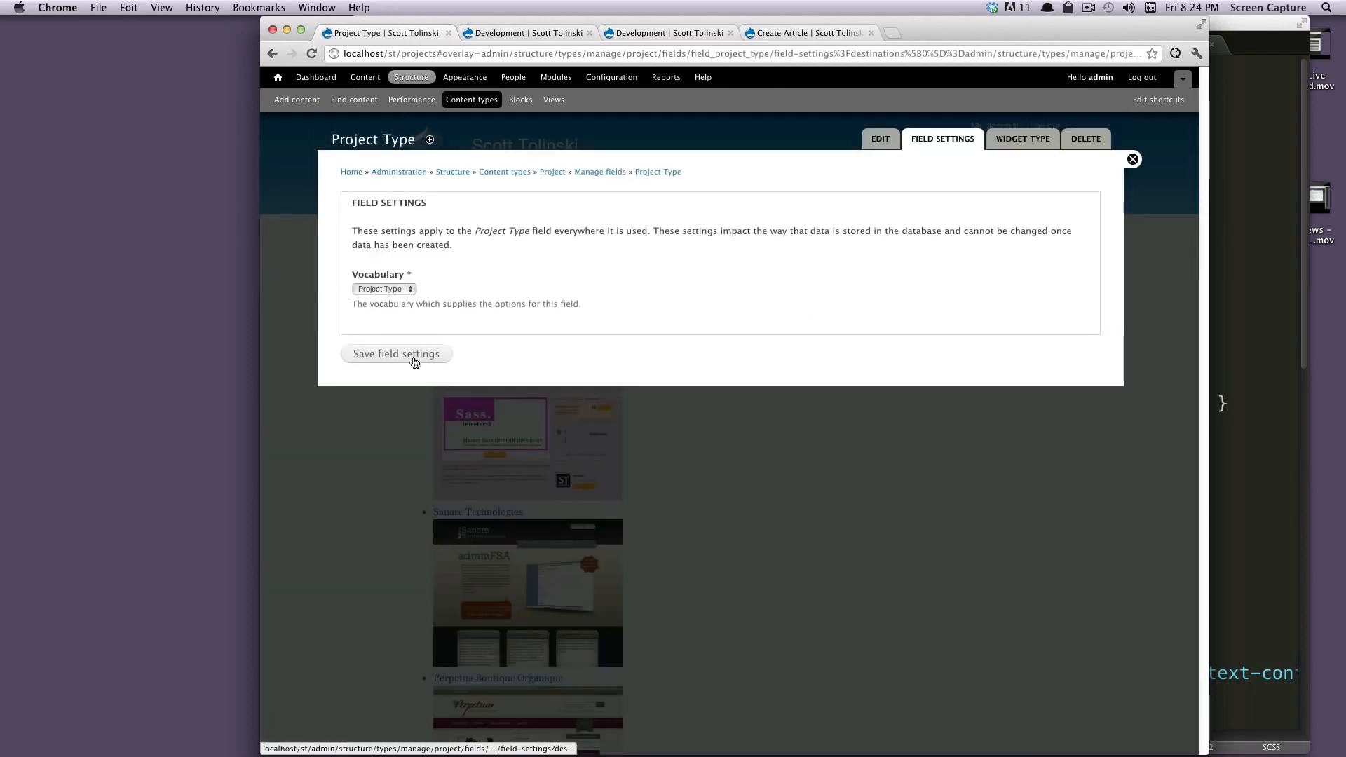
- Save the field with the Project Type vocabulary, a default value of N/A and an Unlimited number of values
click(415, 359)
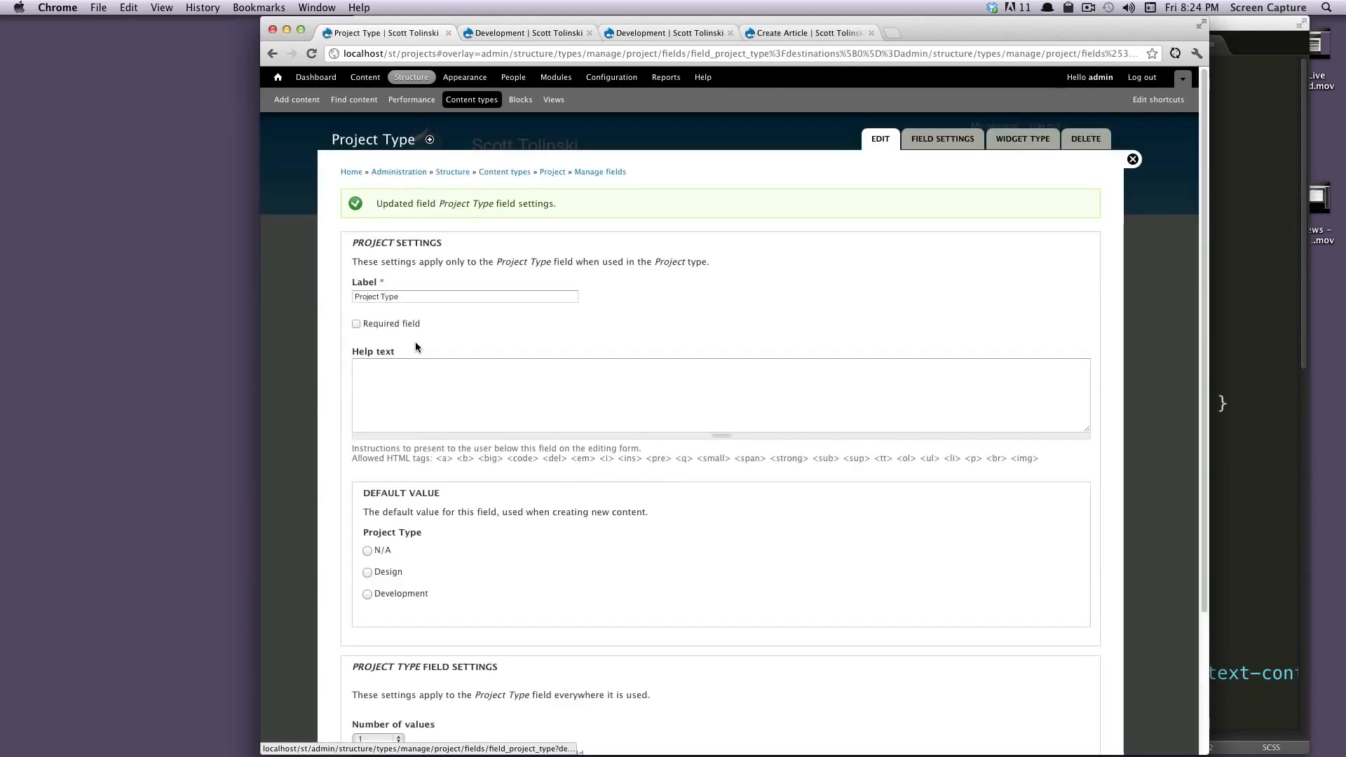
scroll(435, 367, down, 4)
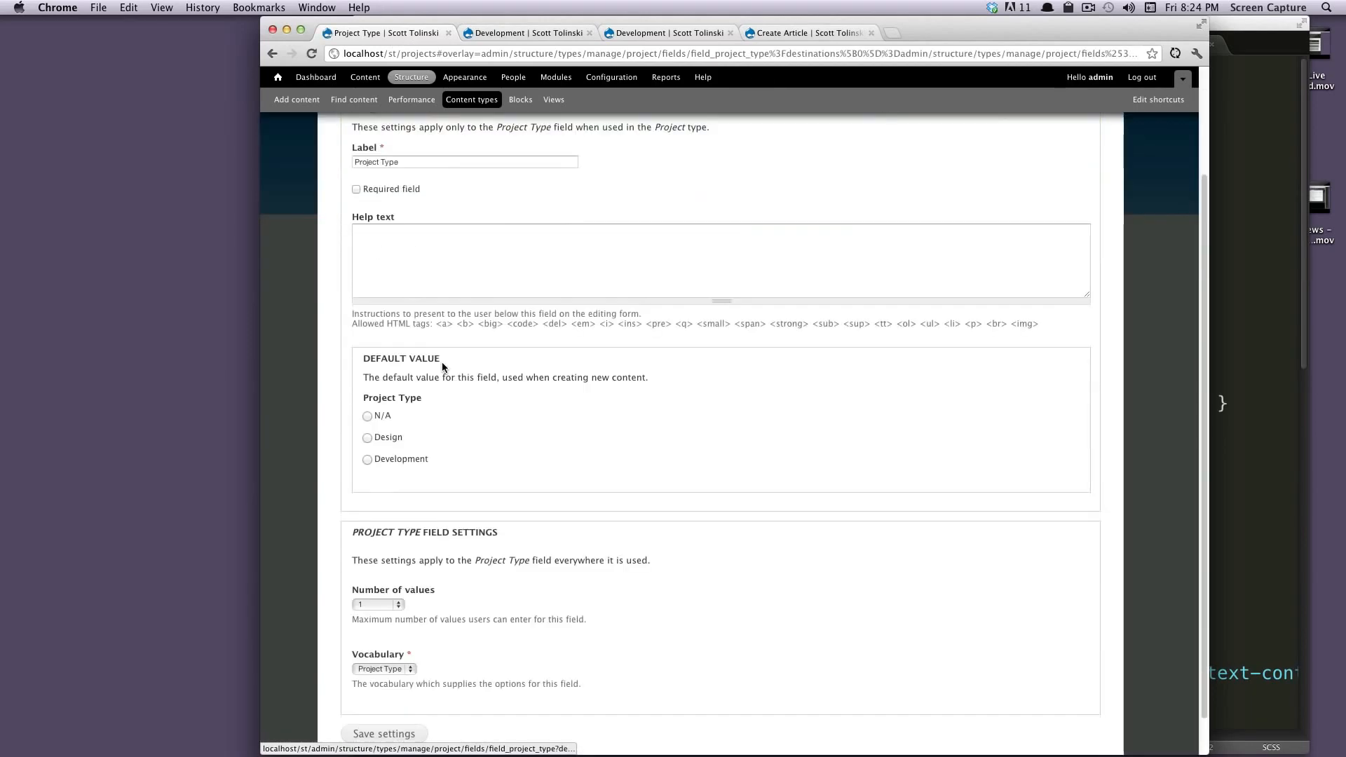
click(384, 436)
drag(429, 461, 403, 461)
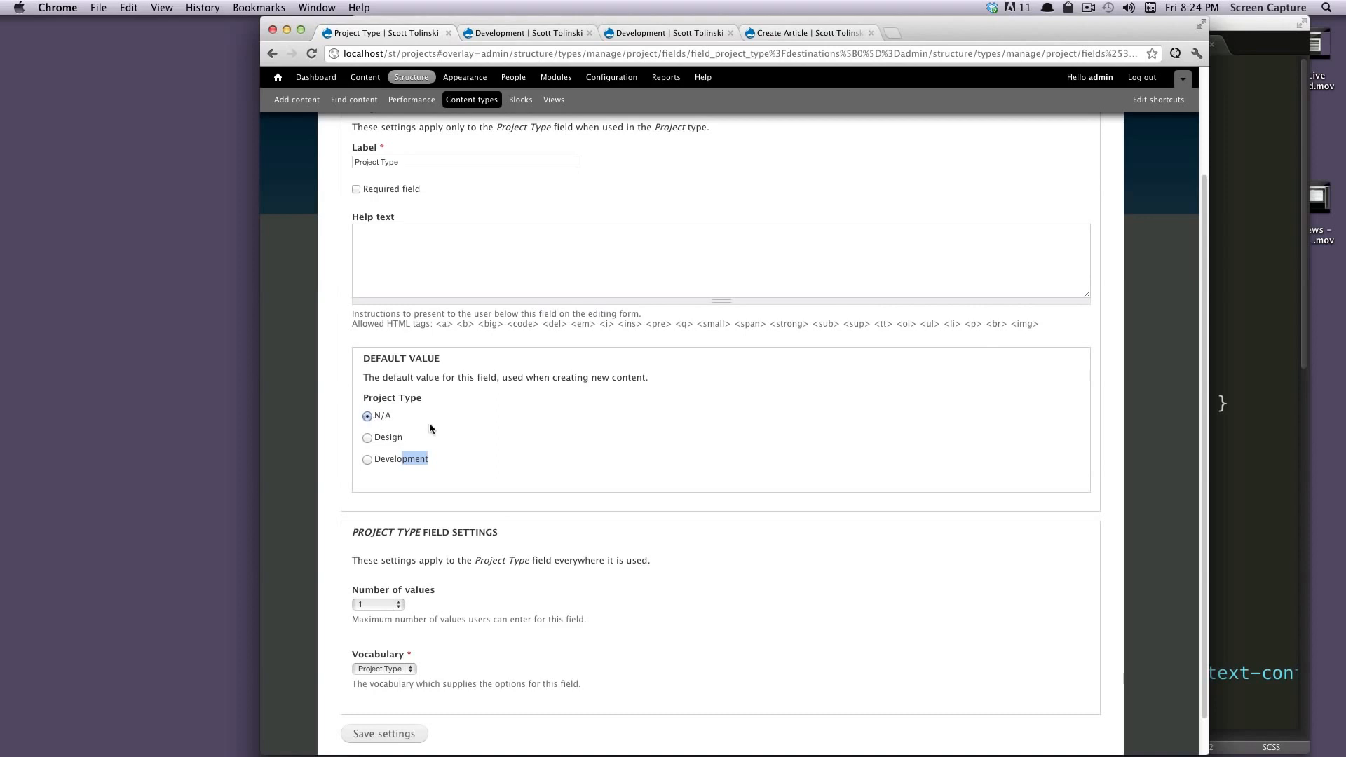
scroll(396, 412, down, 2)
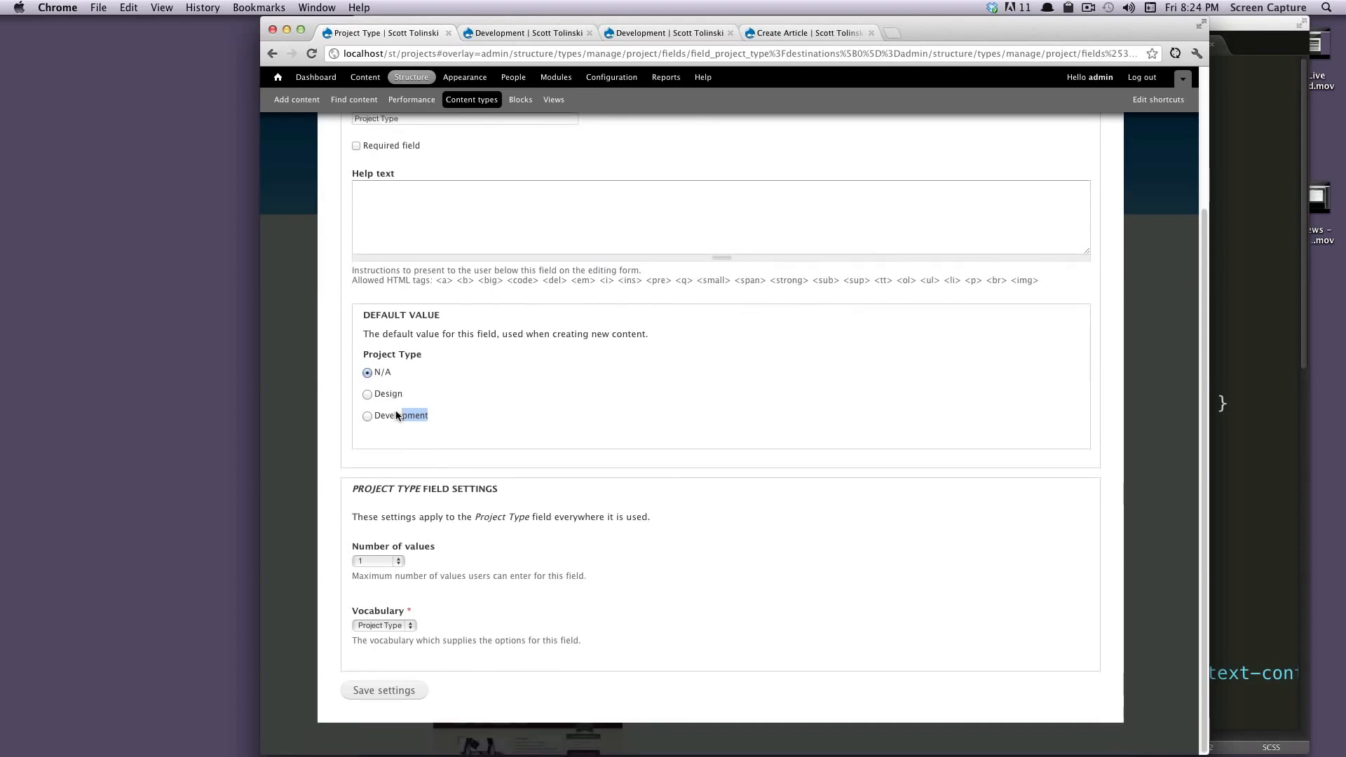
click(388, 562)
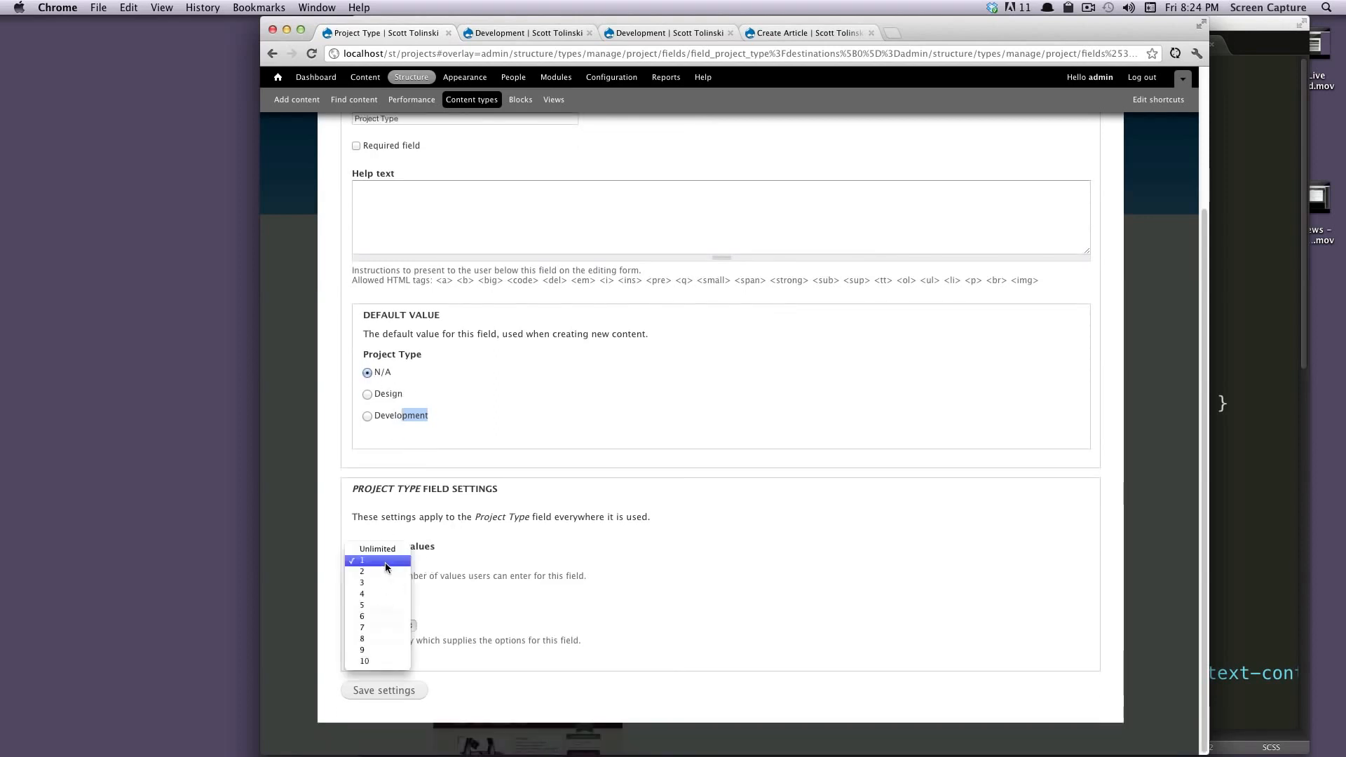
click(385, 551)
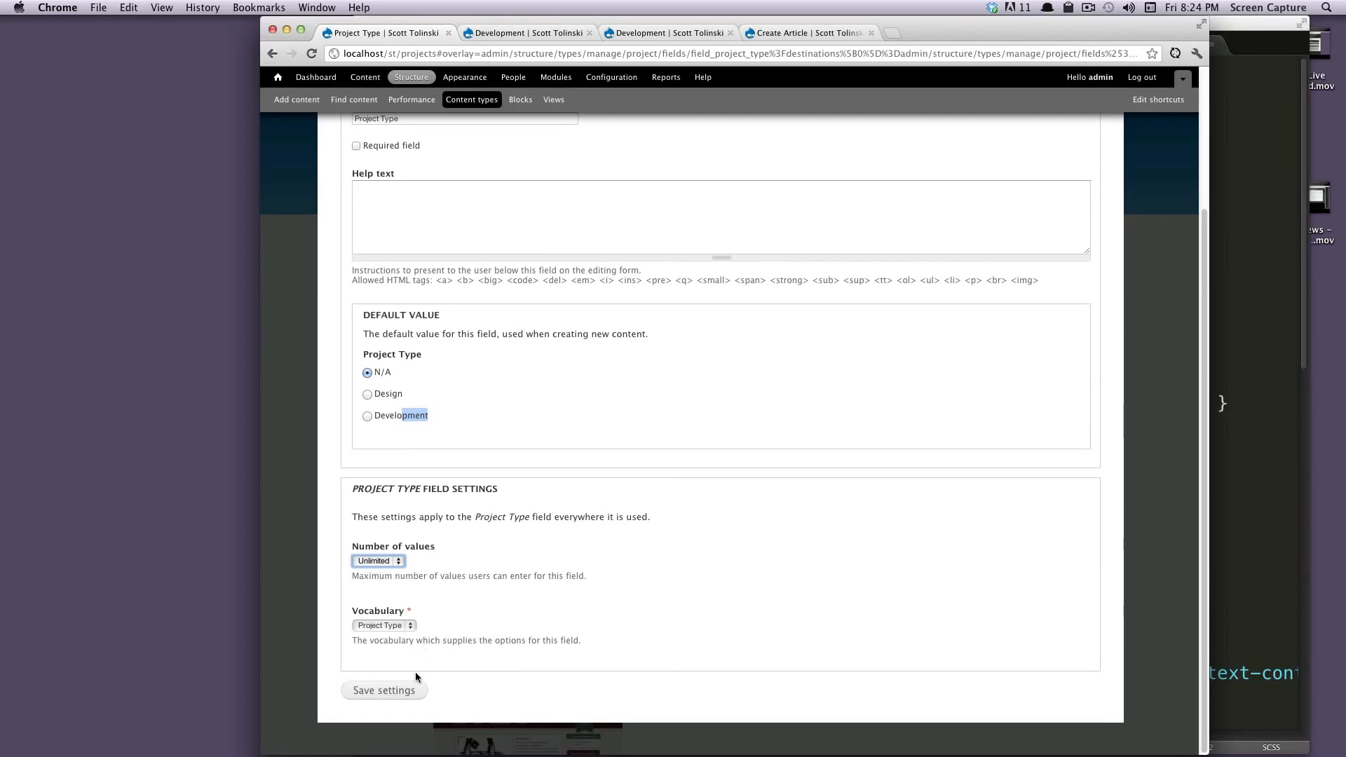
click(404, 691)
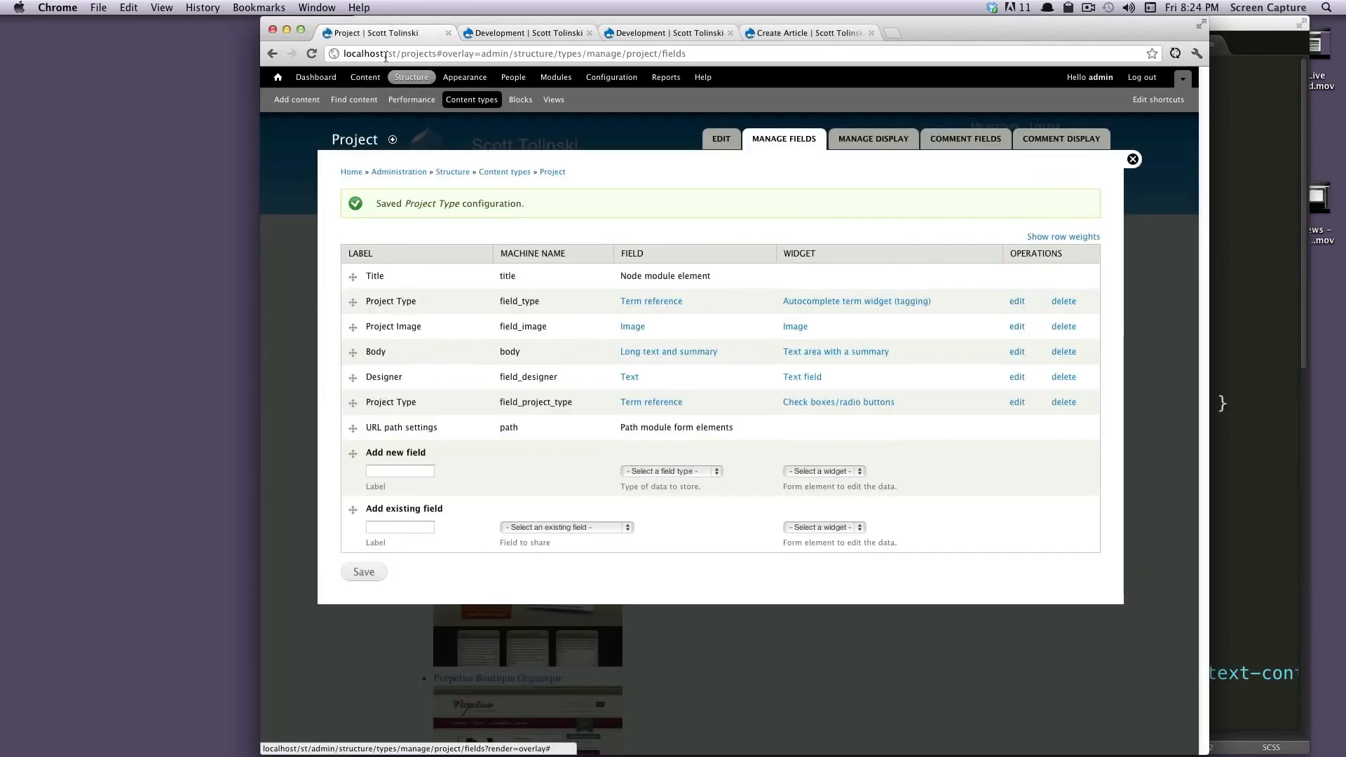
- Edit the Perpetua Boutique Organique project, assign it both the Design and Development project types, and save it
click(346, 102)
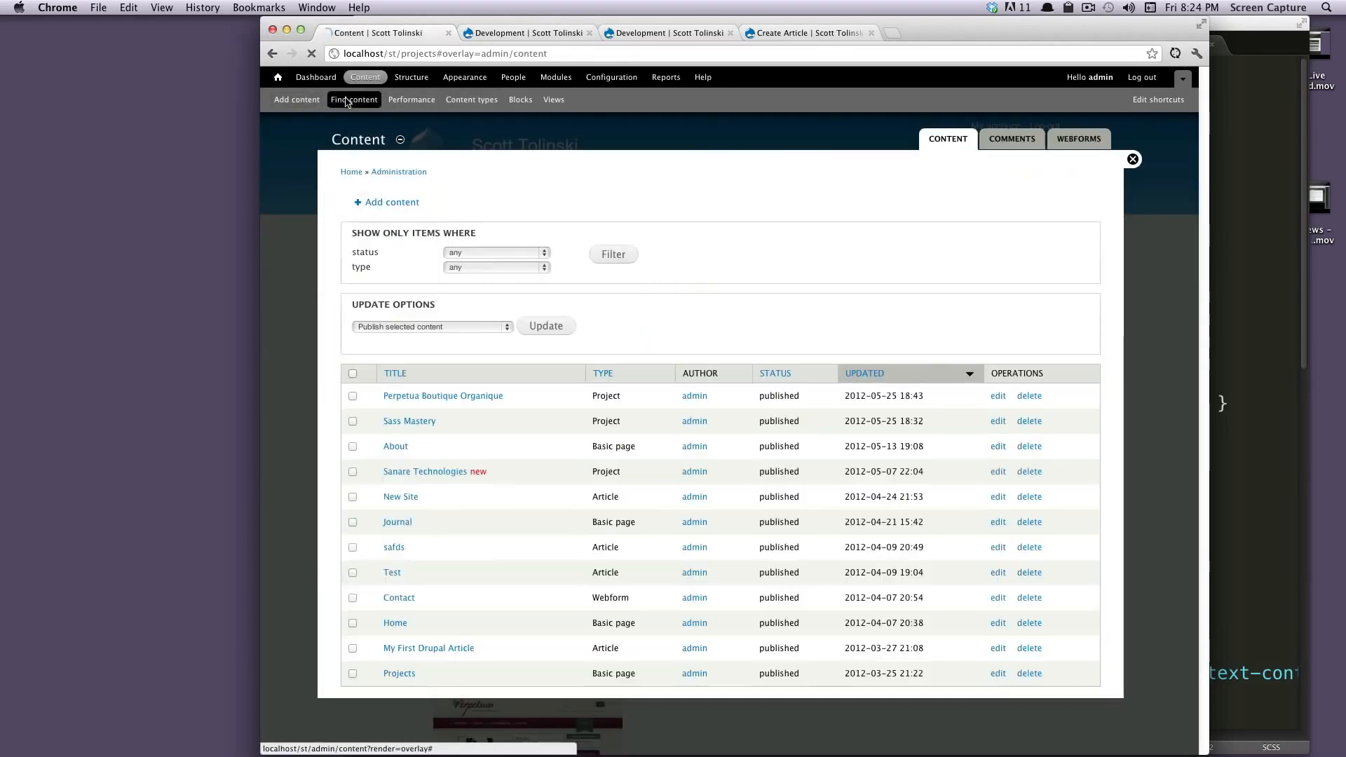
click(997, 397)
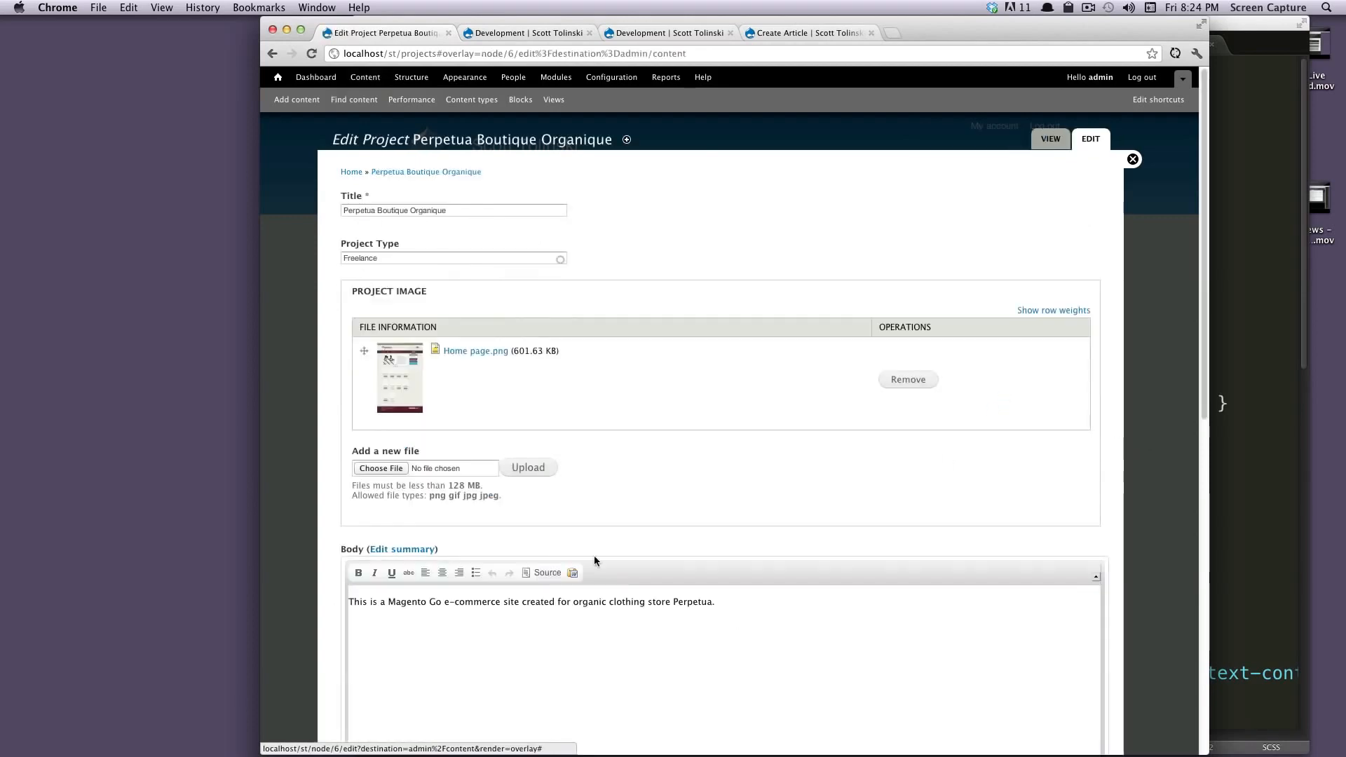
scroll(561, 533, down, 2)
scroll(551, 501, down, 5)
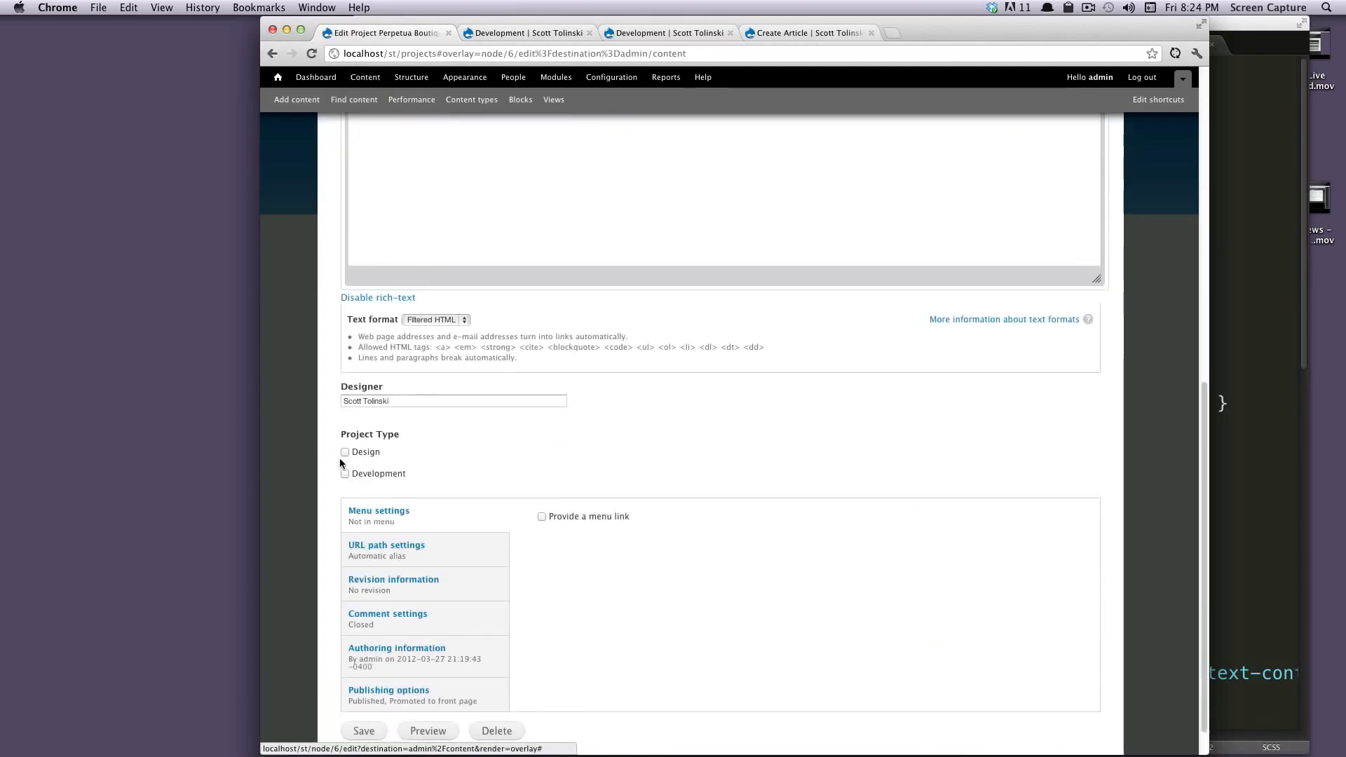
click(344, 452)
click(346, 473)
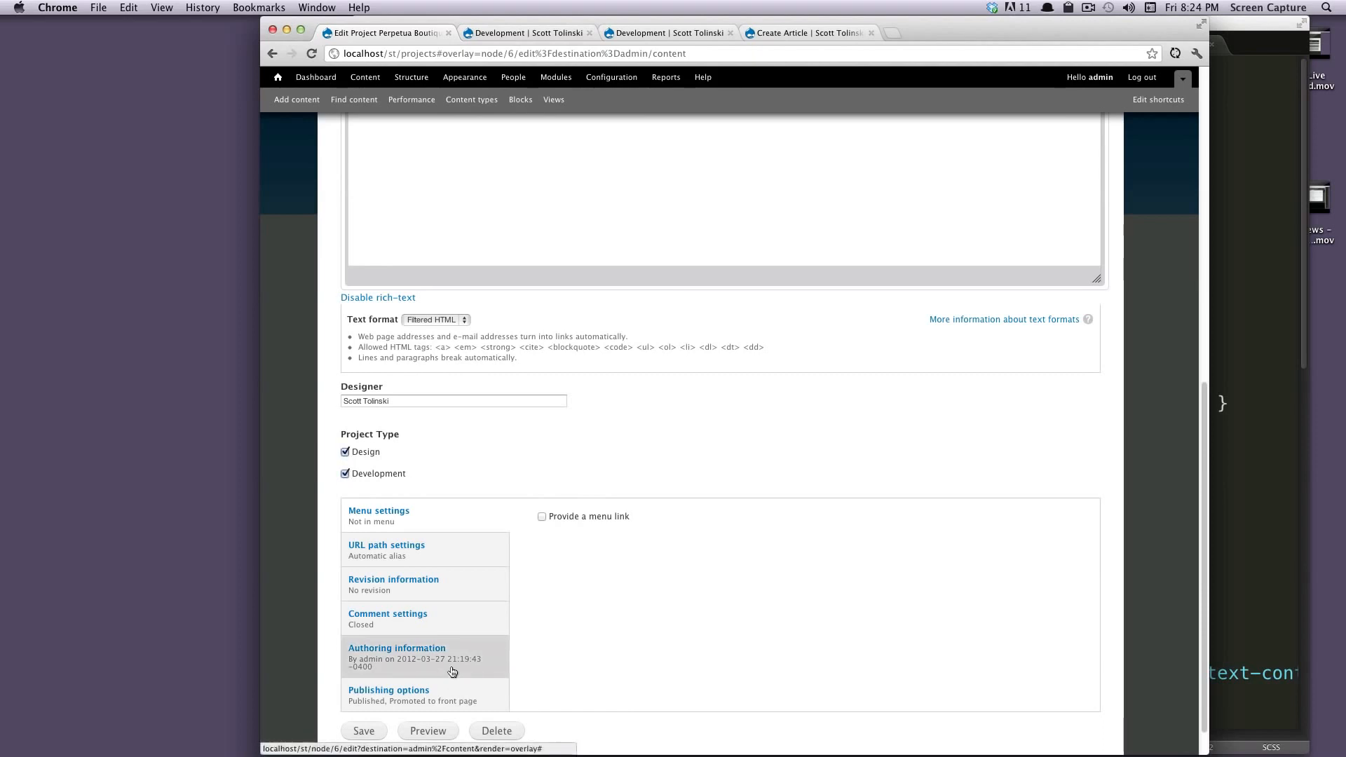
scroll(398, 695, down, 1)
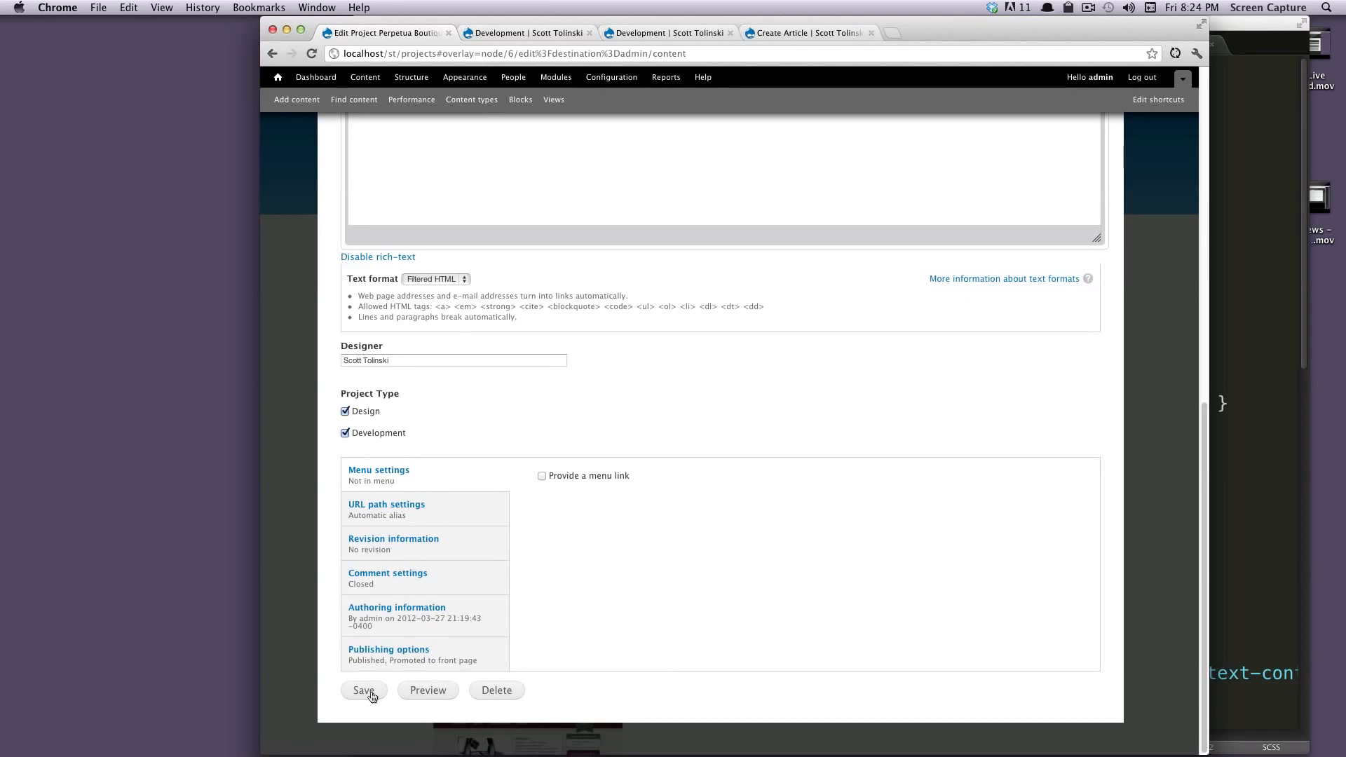
click(372, 693)
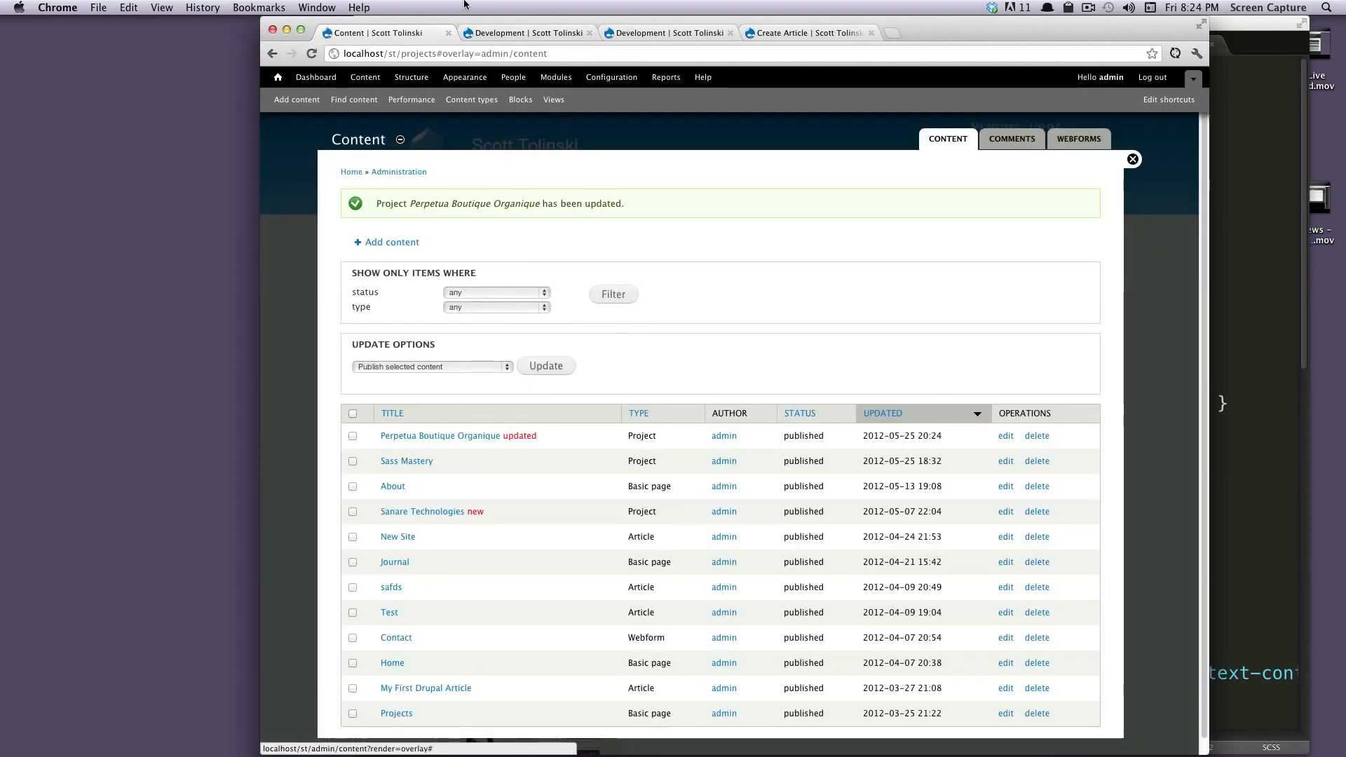
- Open the Perpetua Boutique Organique project page and check the Project Type terms shown below its description
click(475, 437)
scroll(478, 423, down, 2)
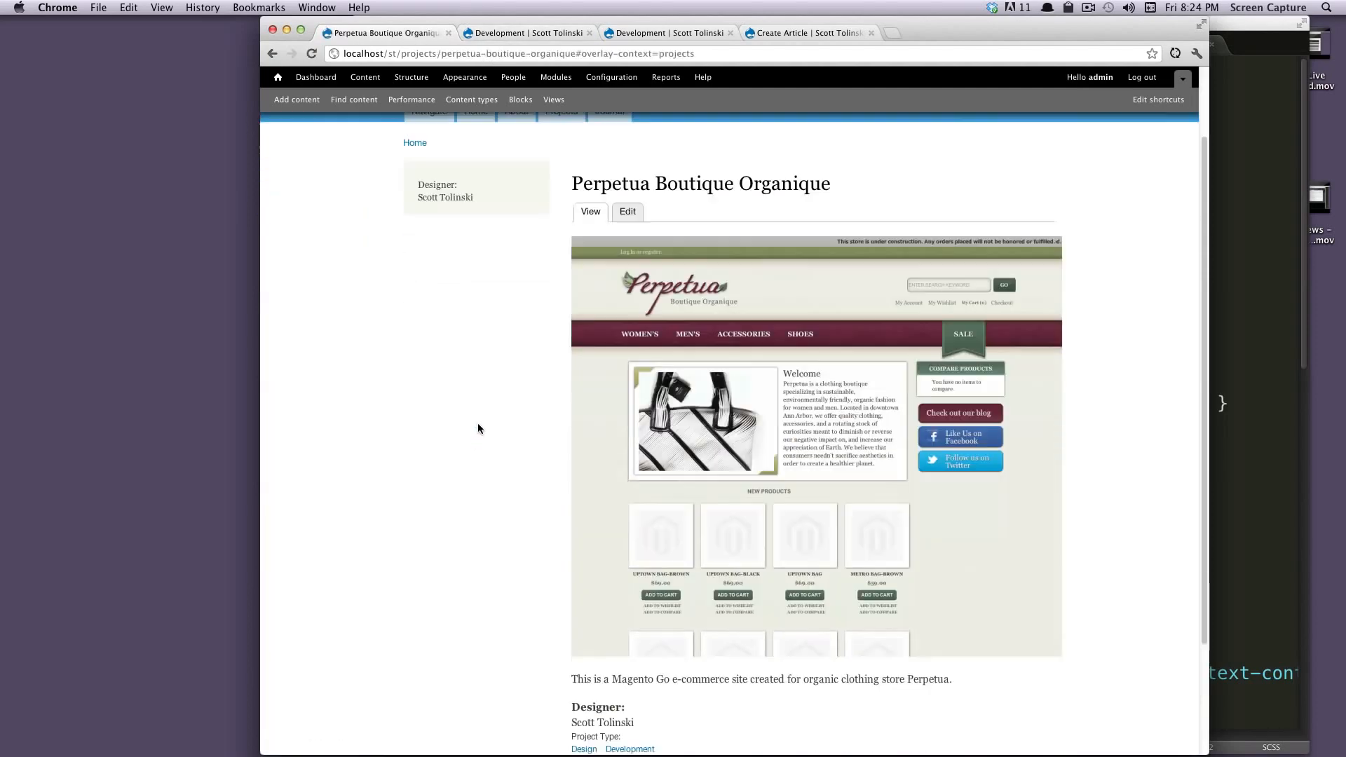
scroll(477, 427, up, 2)
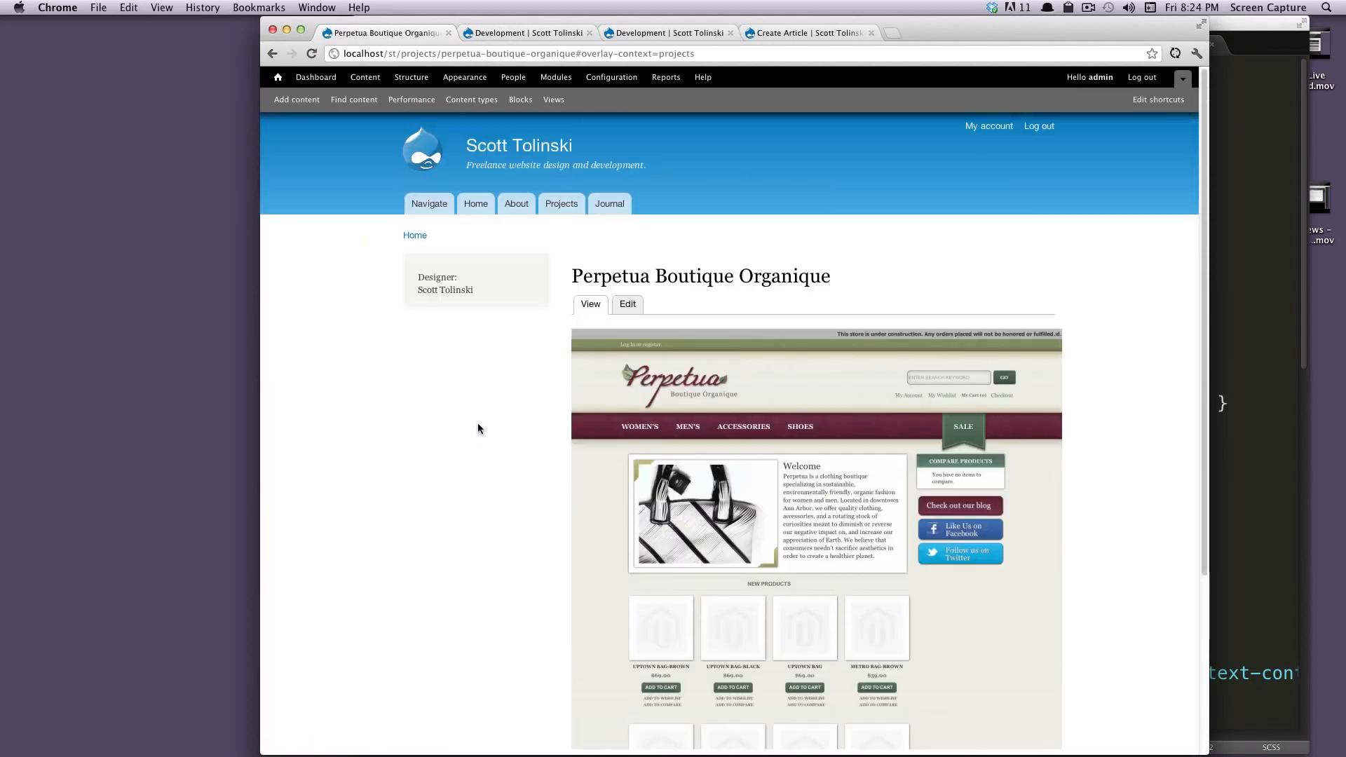
- Reload the Development term page at localhost/st/project-type/development and examine the content listed under the term
click(497, 33)
click(390, 53)
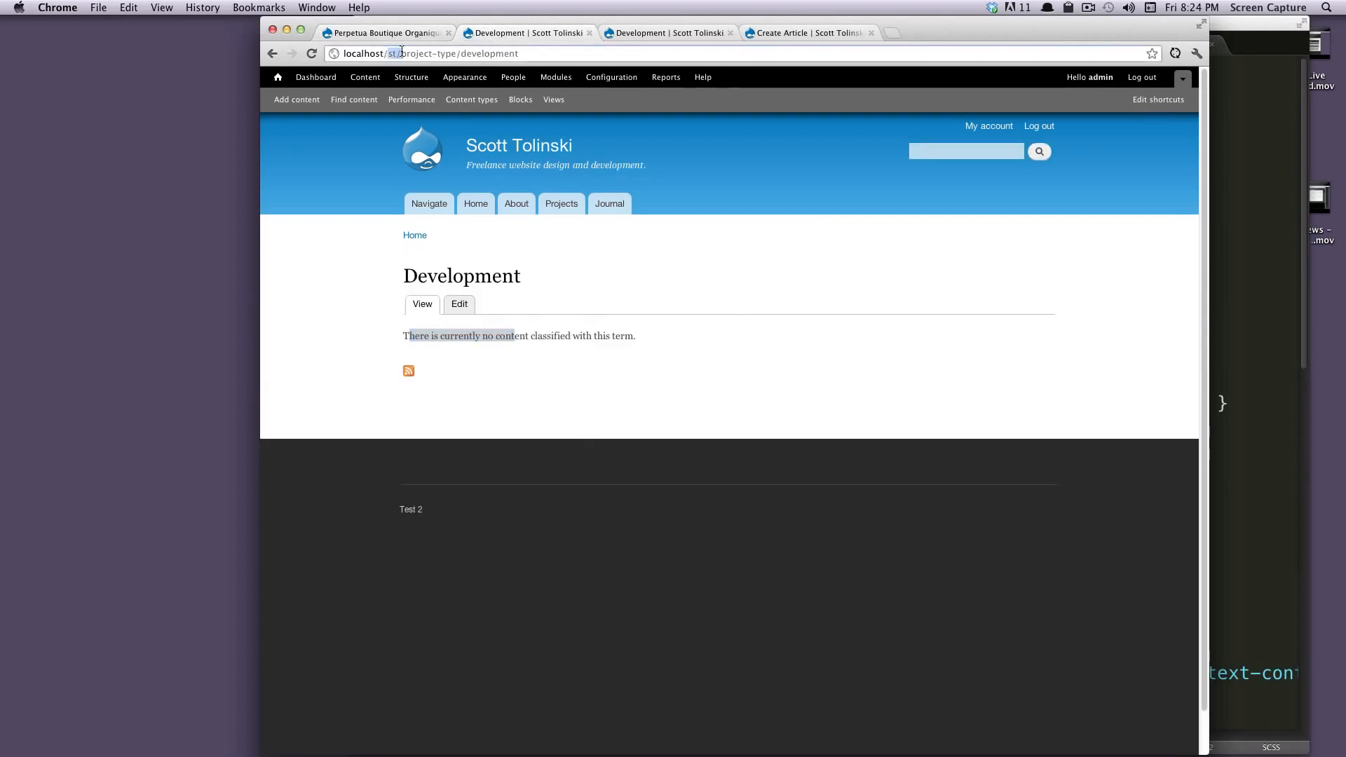
drag(451, 54, 527, 55)
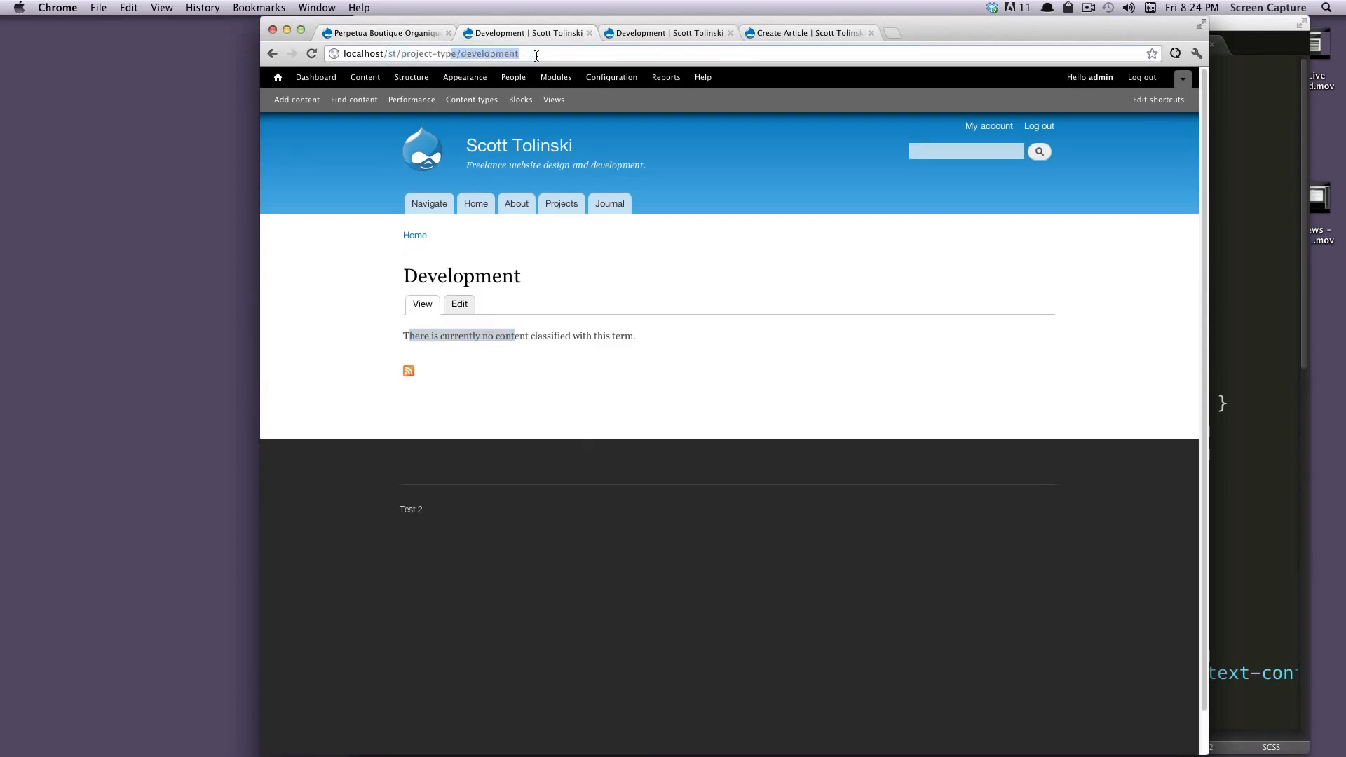
click(311, 54)
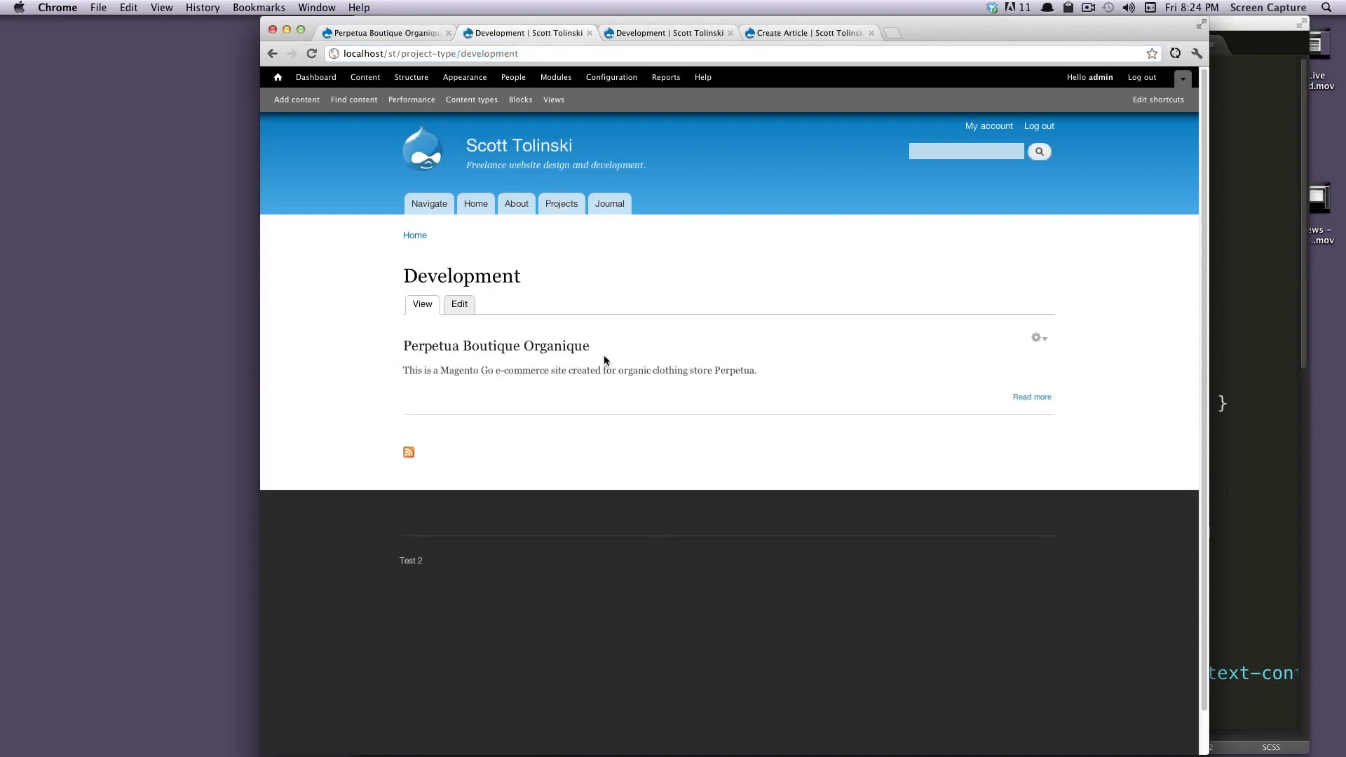
drag(591, 346, 397, 346)
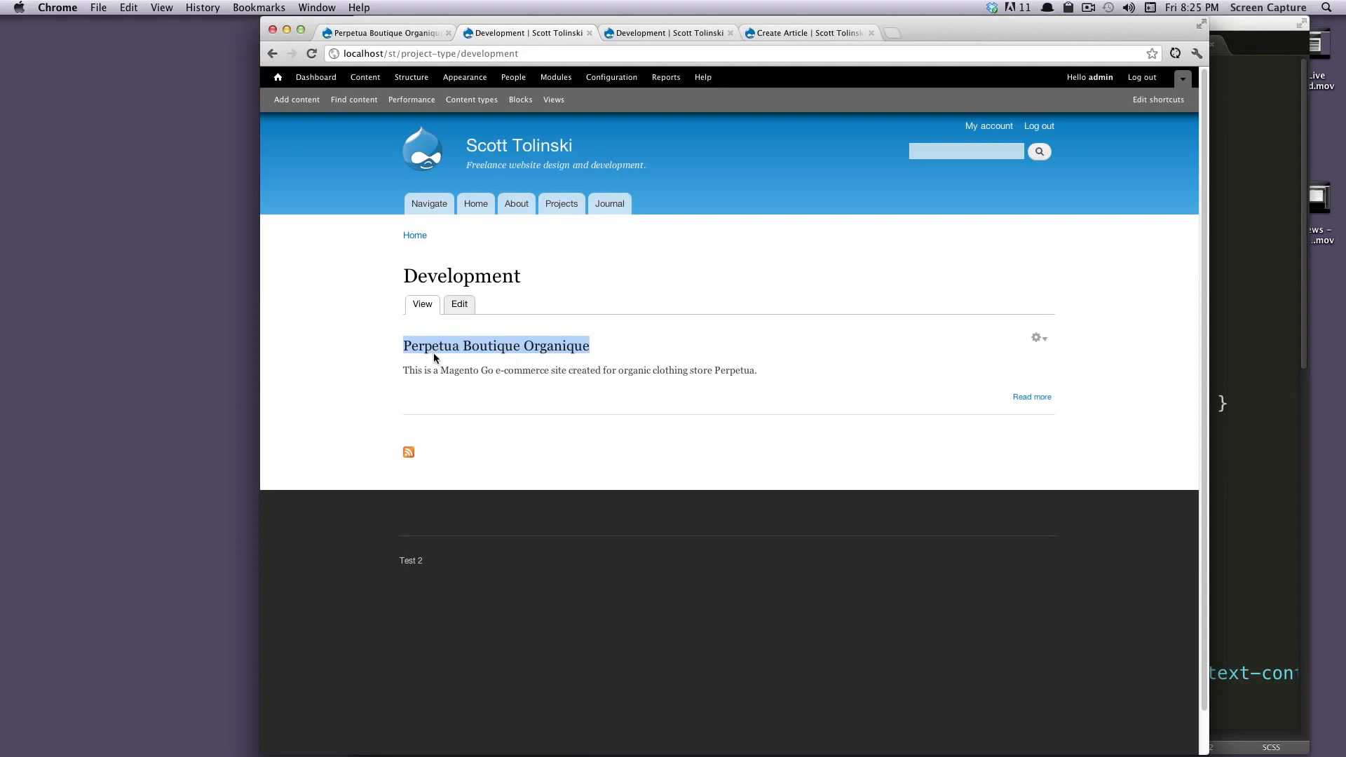
drag(667, 370, 486, 370)
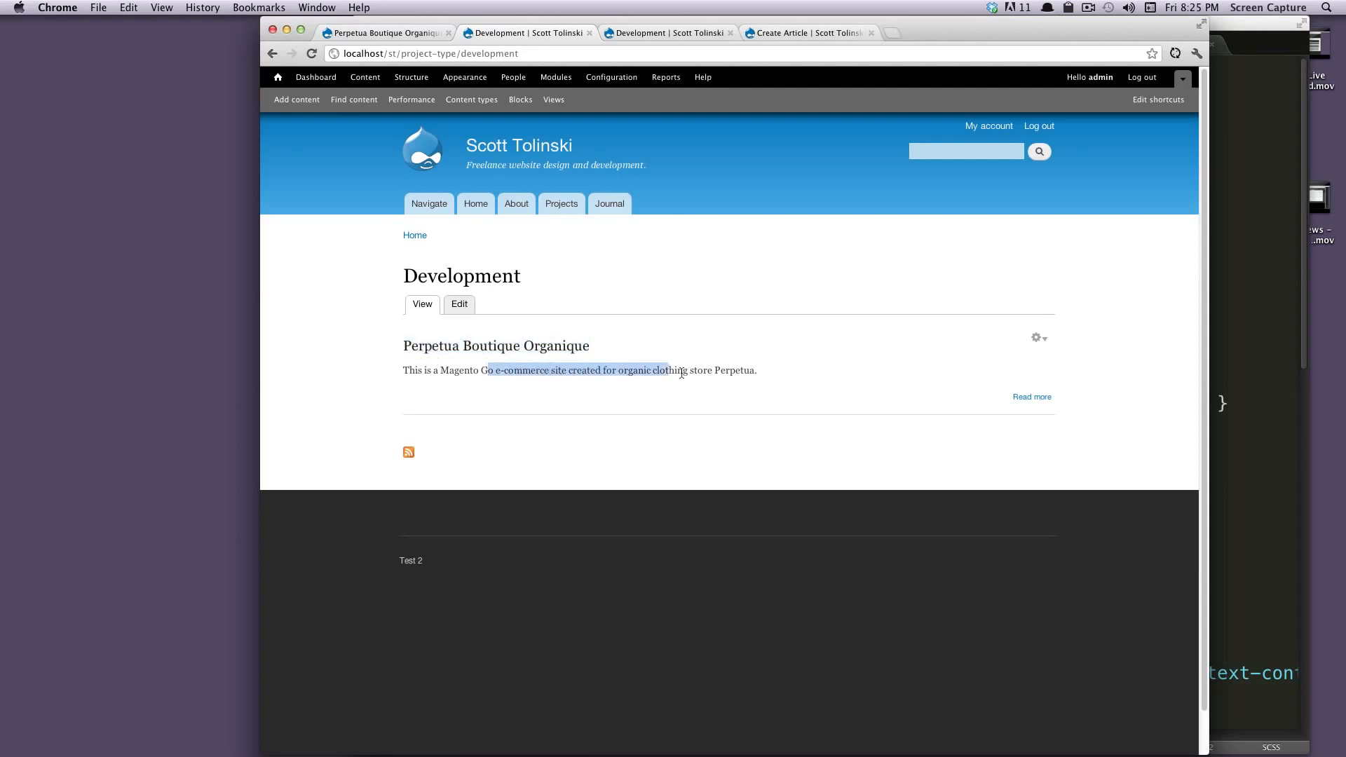
drag(778, 381, 686, 364)
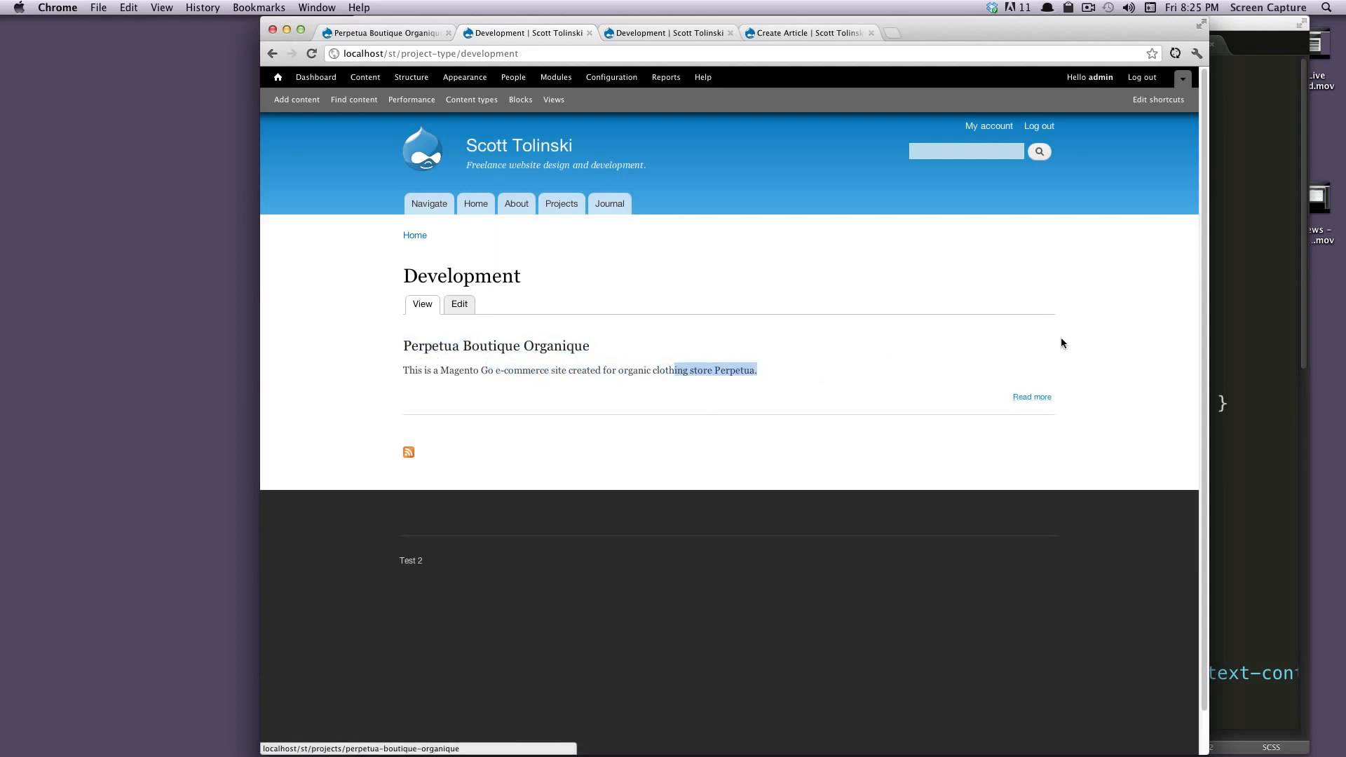
- View the edit form of Perpetua Boutique Organique from the Development term listing and close it without changes
click(1037, 339)
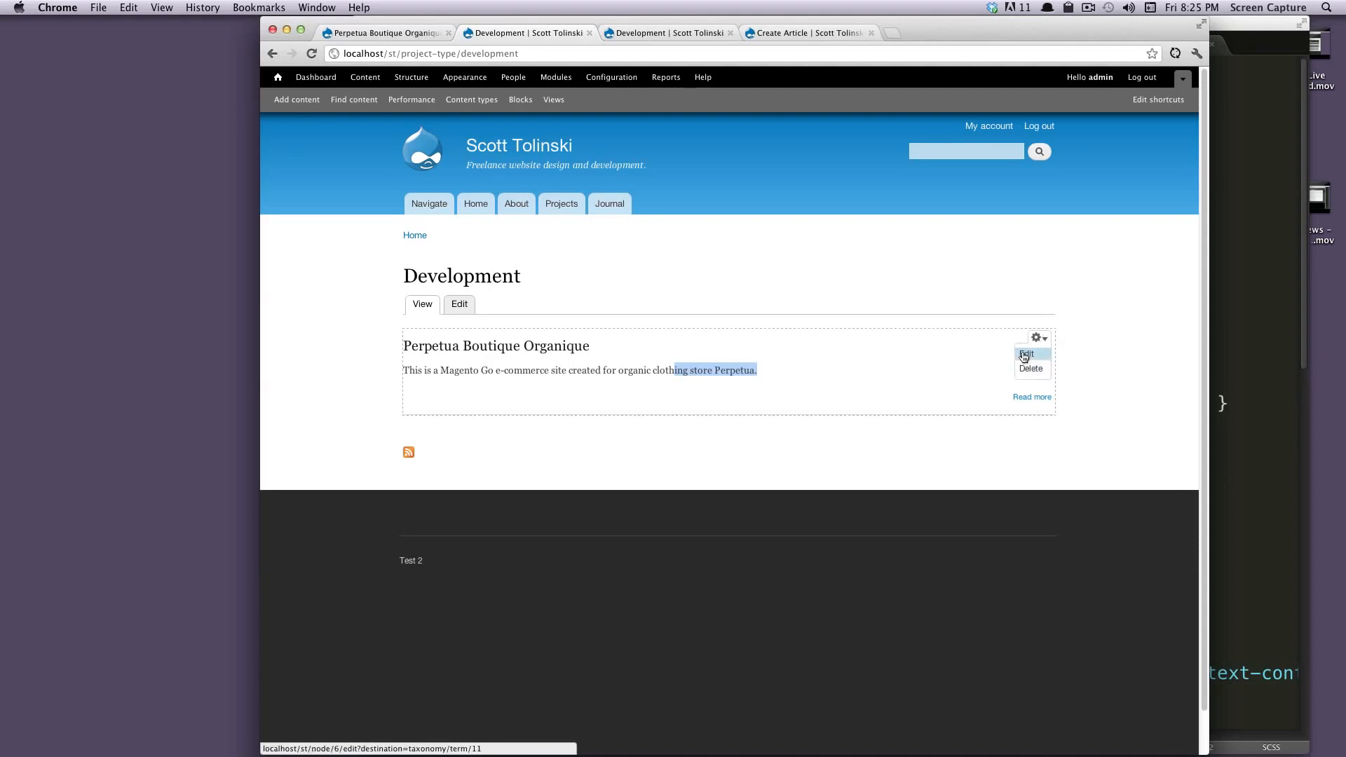
click(1025, 353)
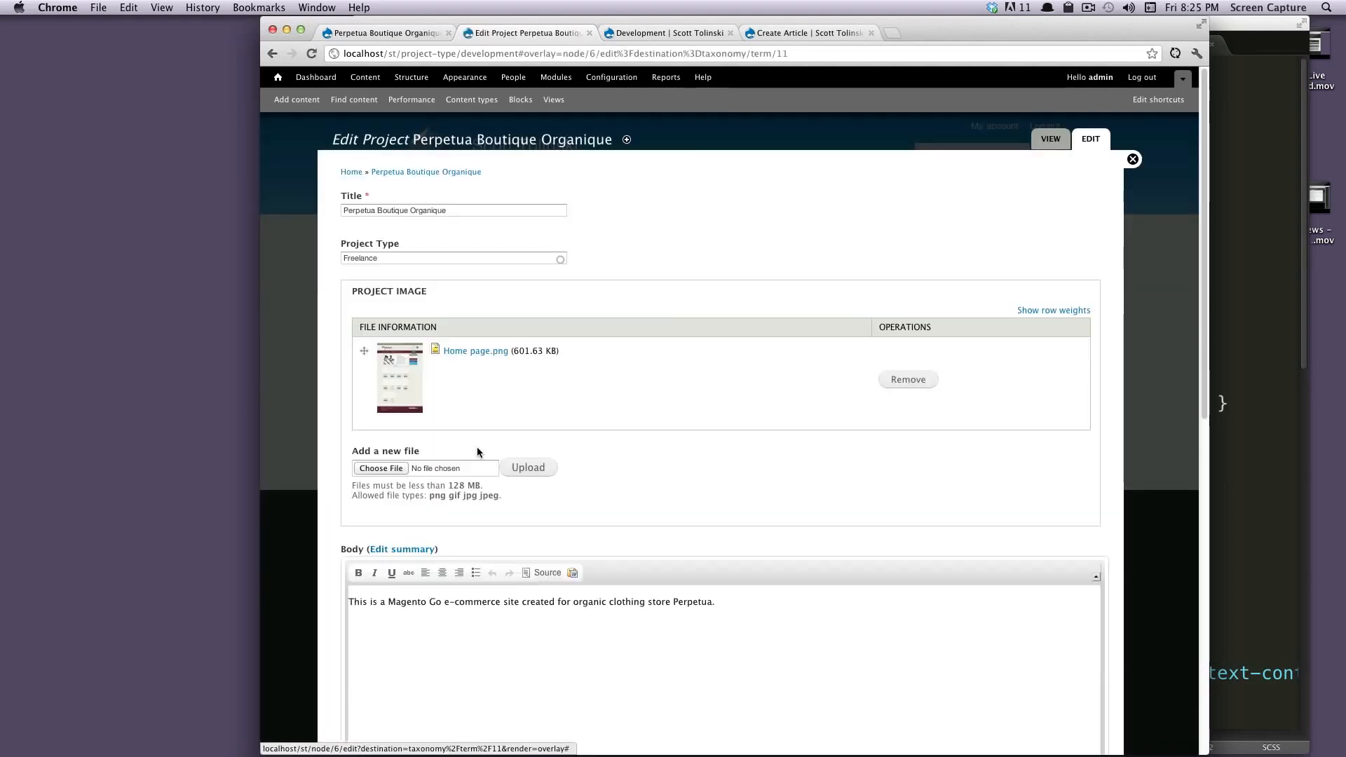
click(1133, 161)
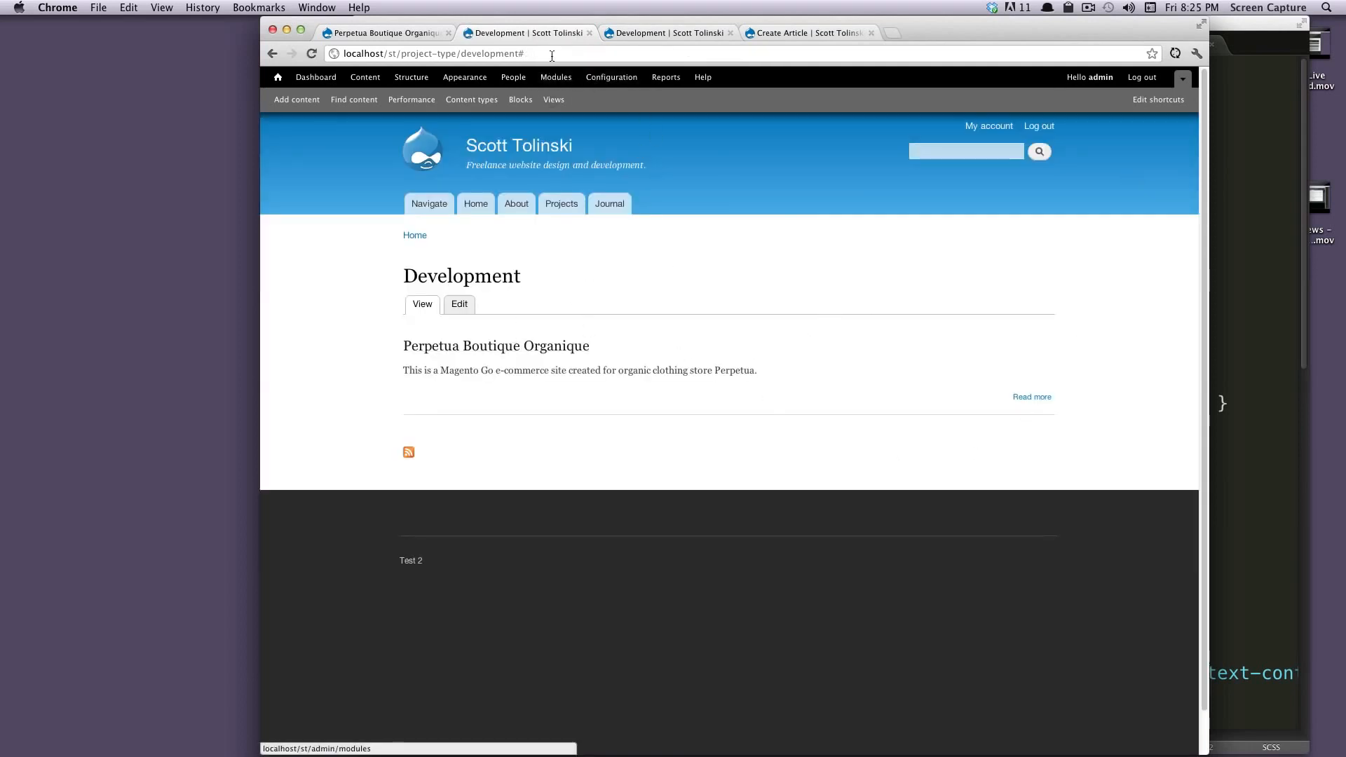
drag(524, 54, 401, 55)
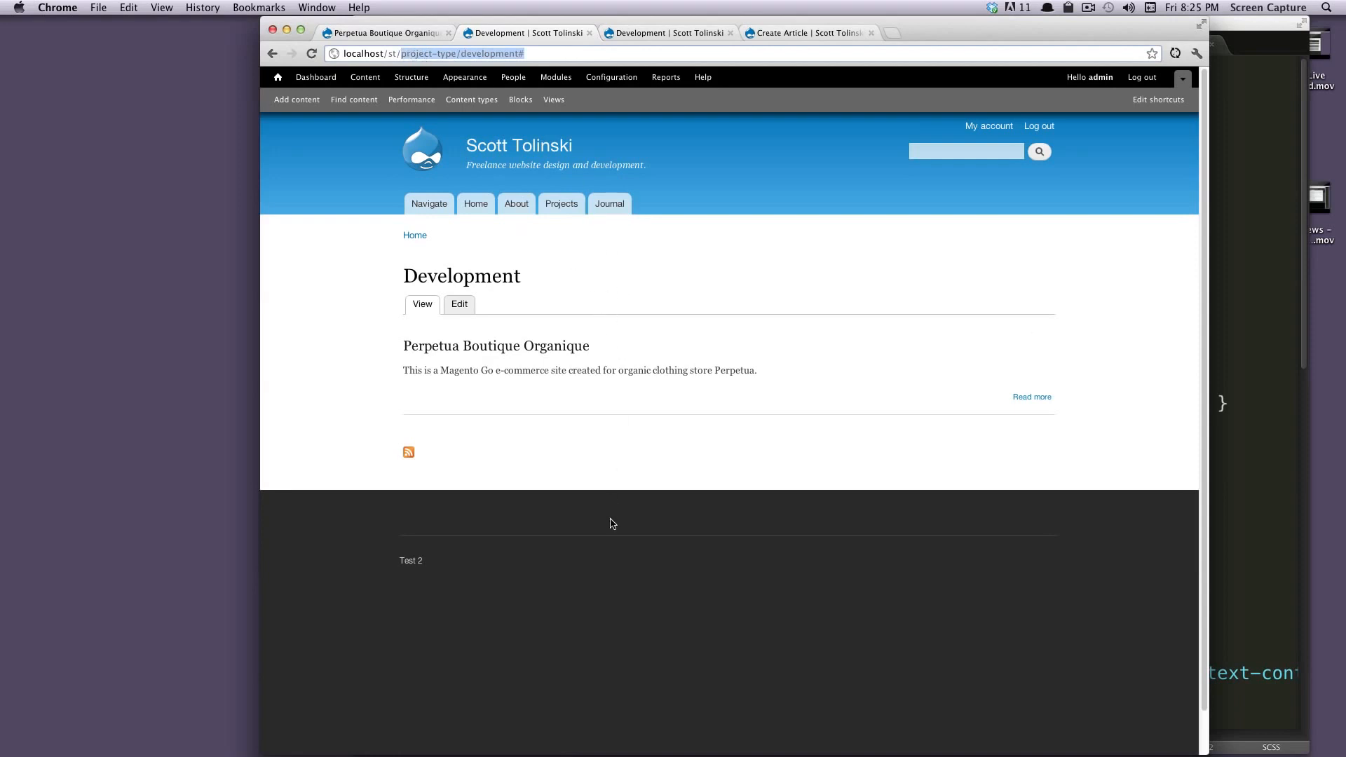
mouse_move(683, 418)
mouse_move(679, 338)
click(671, 270)
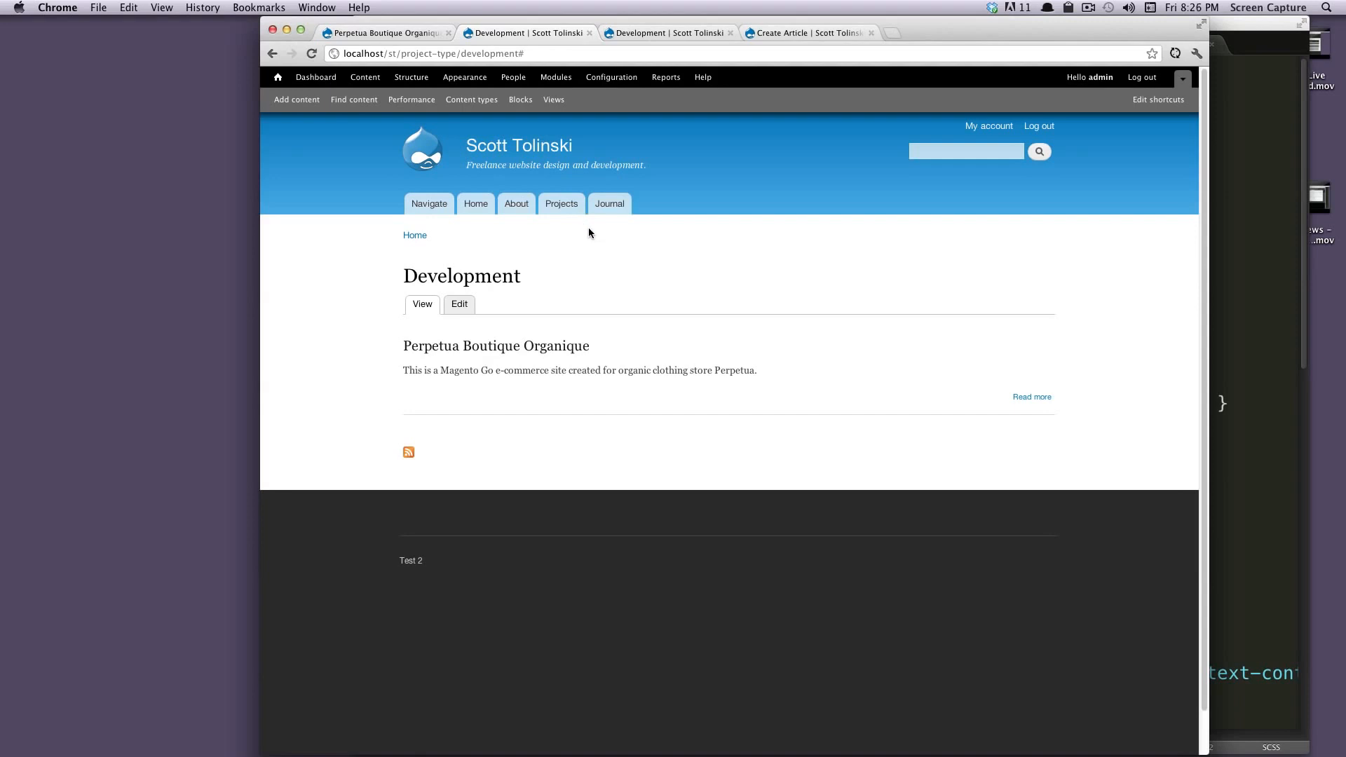
drag(527, 277, 391, 277)
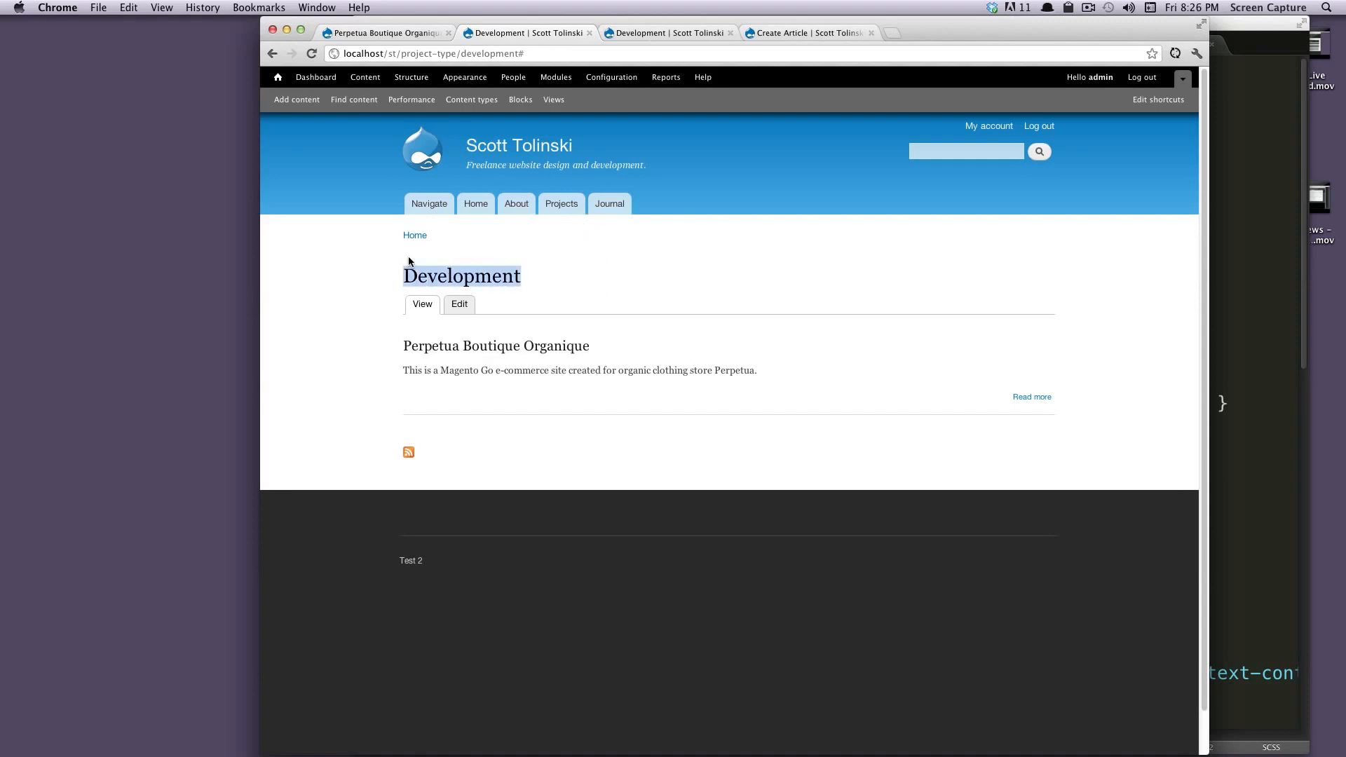
click(569, 274)
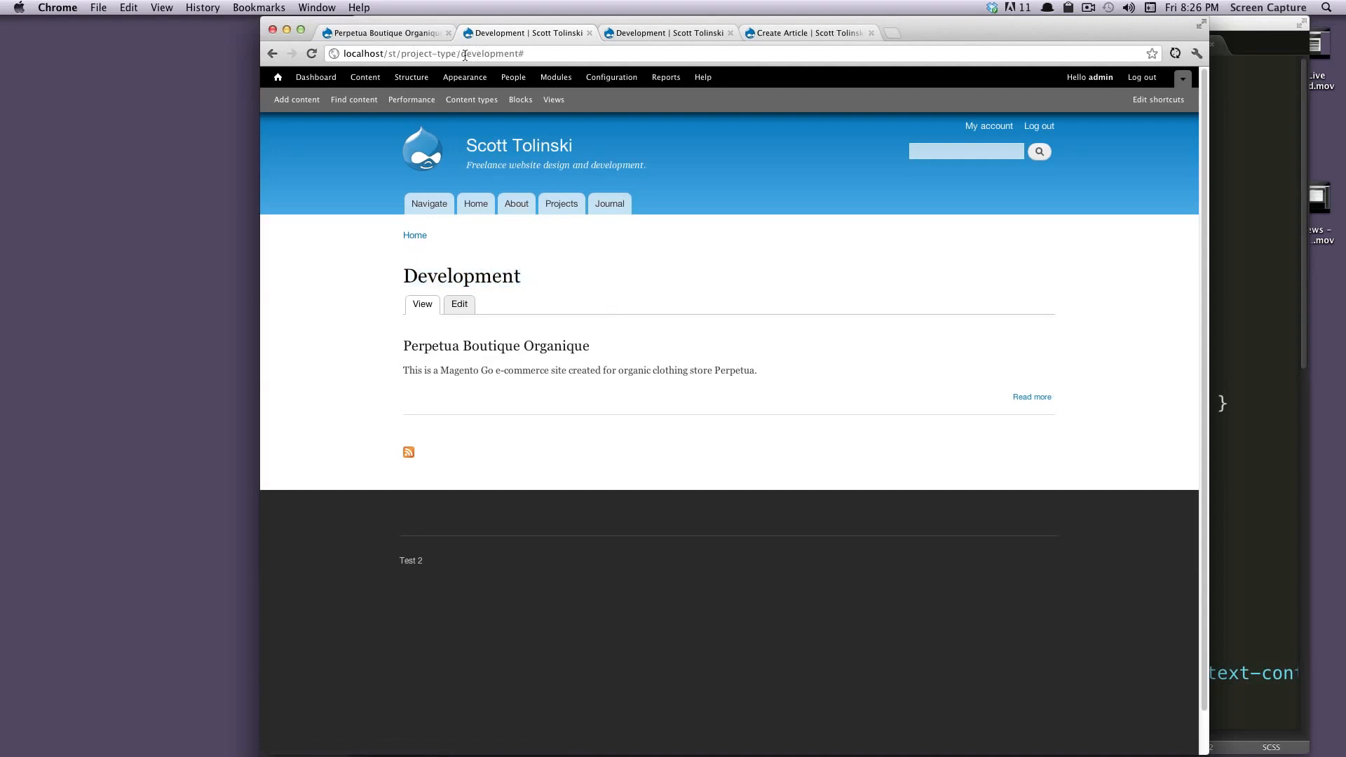
- Load localhost/st/project-type/design to view the content listed under the Design term
drag(460, 53, 570, 54)
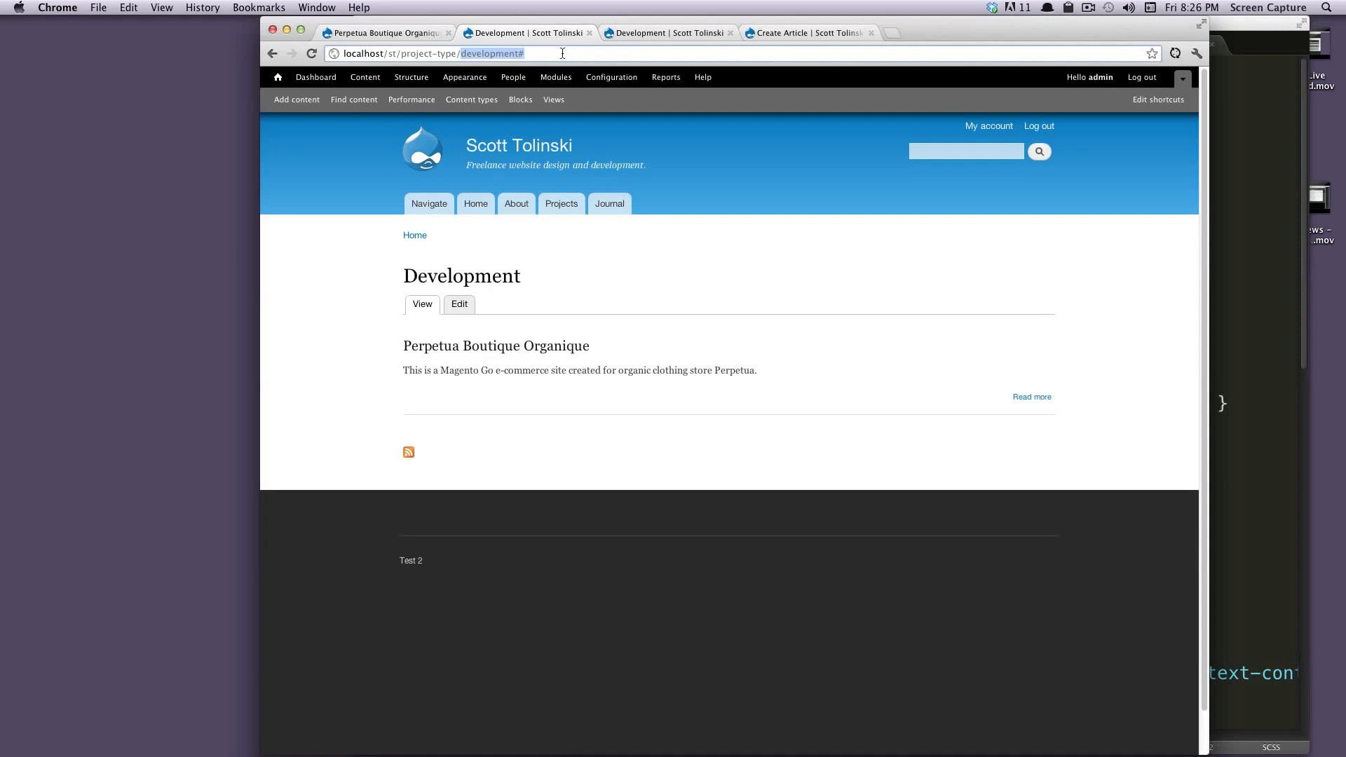
text(design)
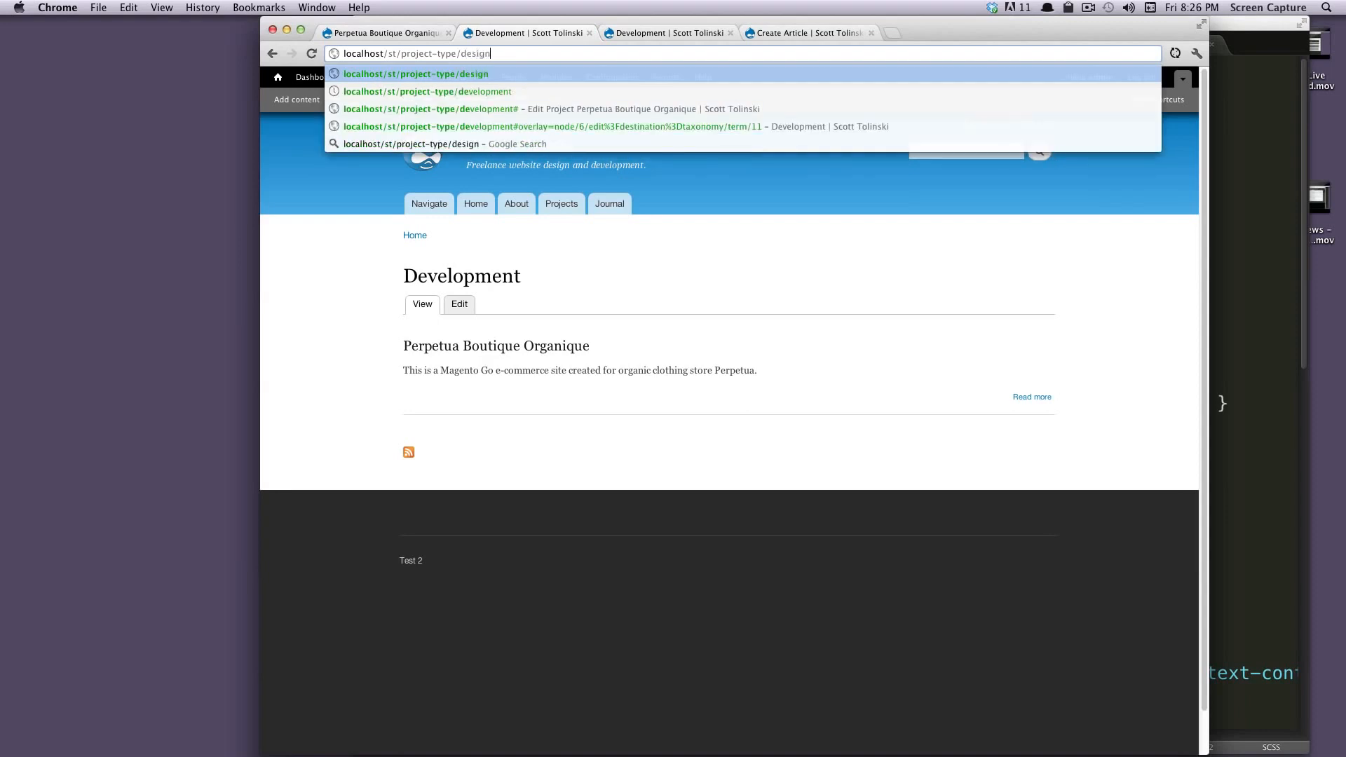
key(Return)
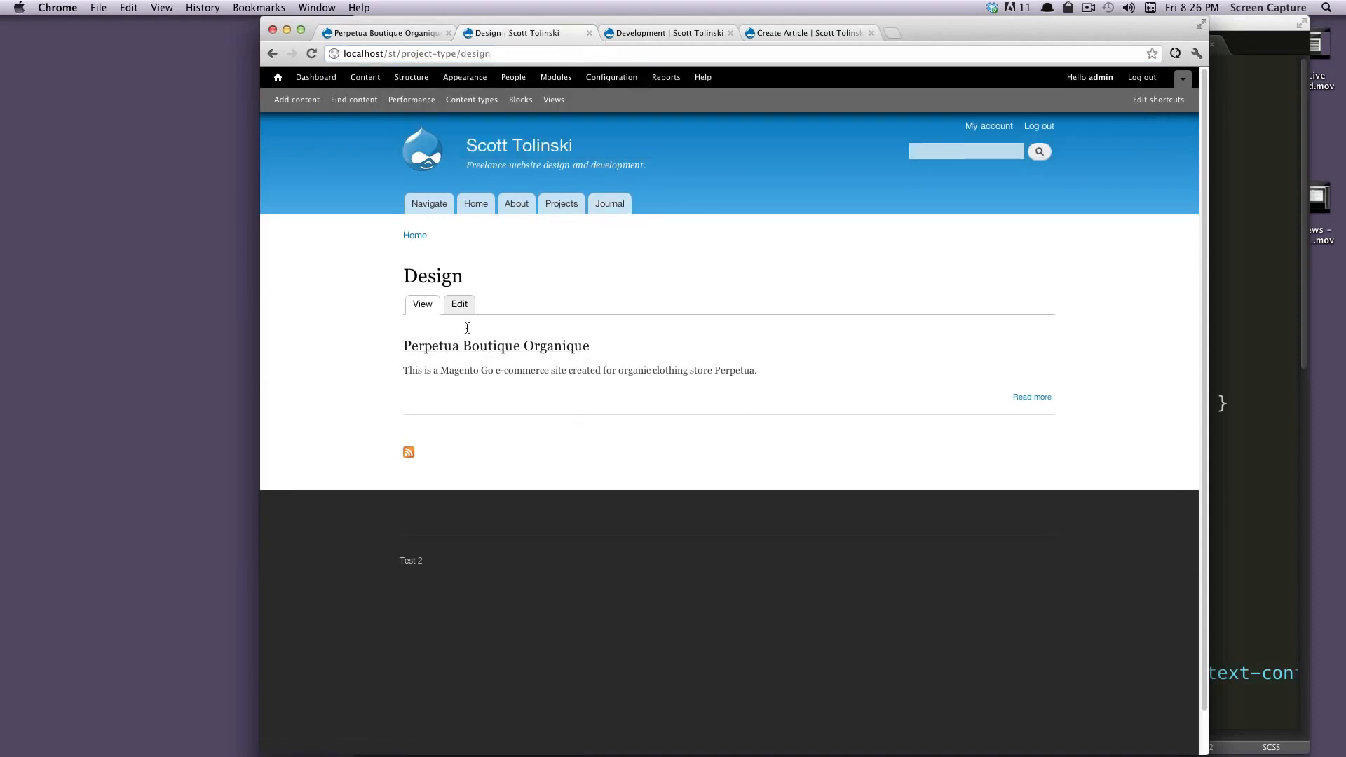